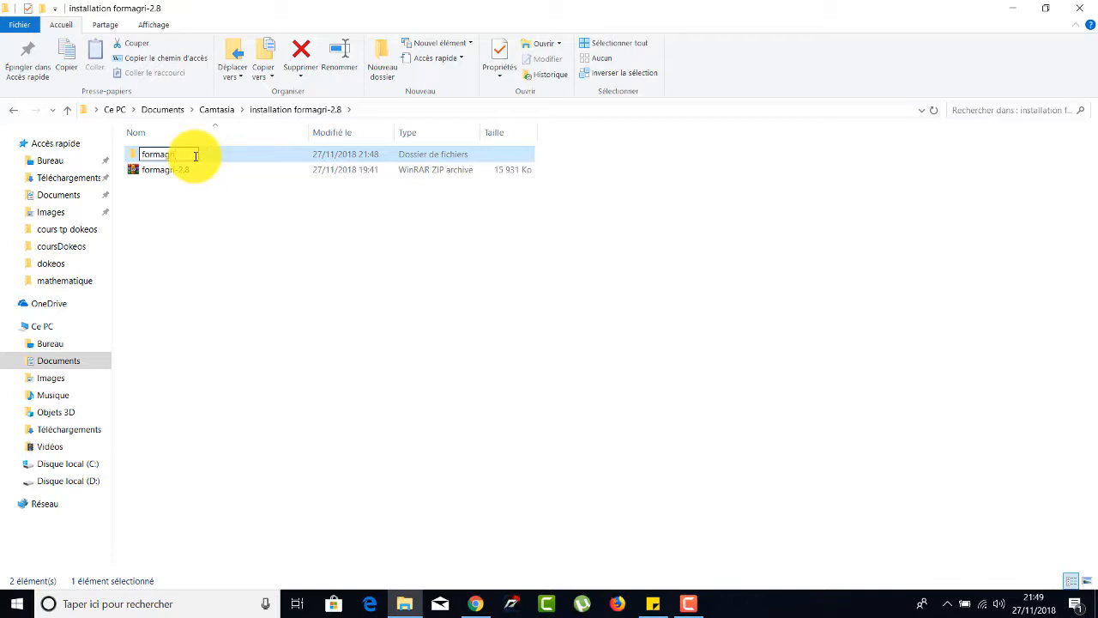
Name the extracted folder formagri and copy it.
{"action": "key", "text": "Return"}
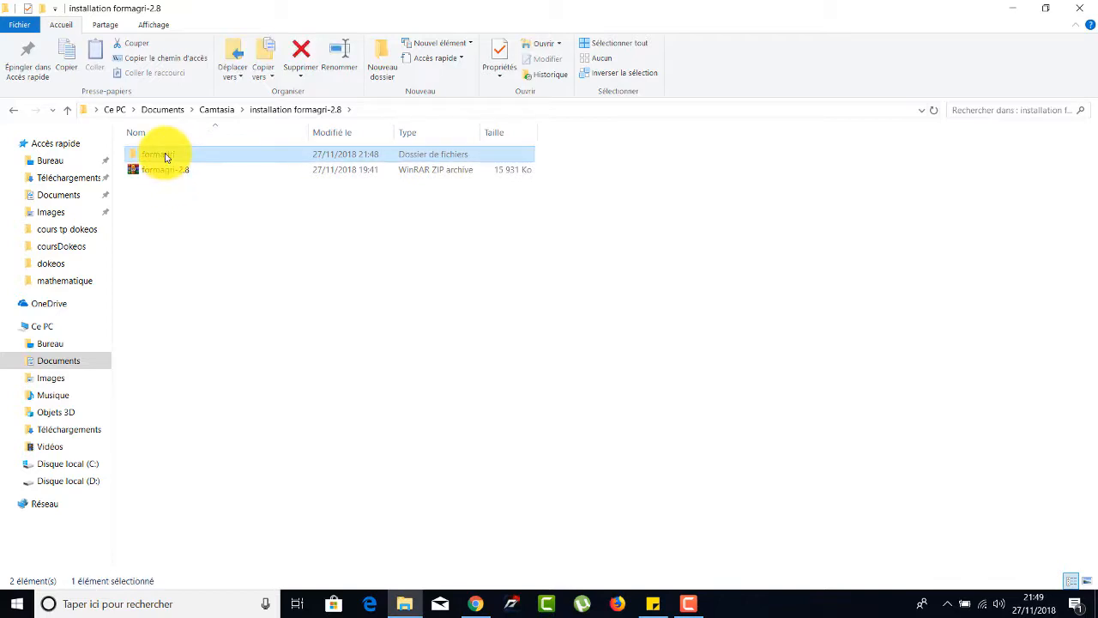
{"action": "right_click", "coordinate": [166, 157]}
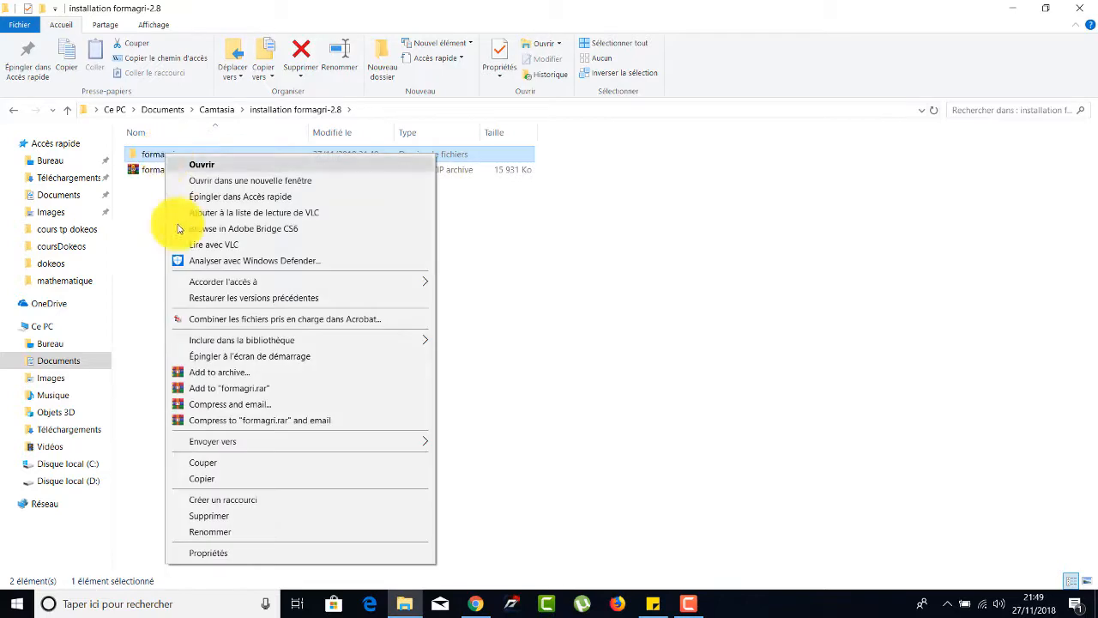
{"action": "left_click", "coordinate": [209, 486]}
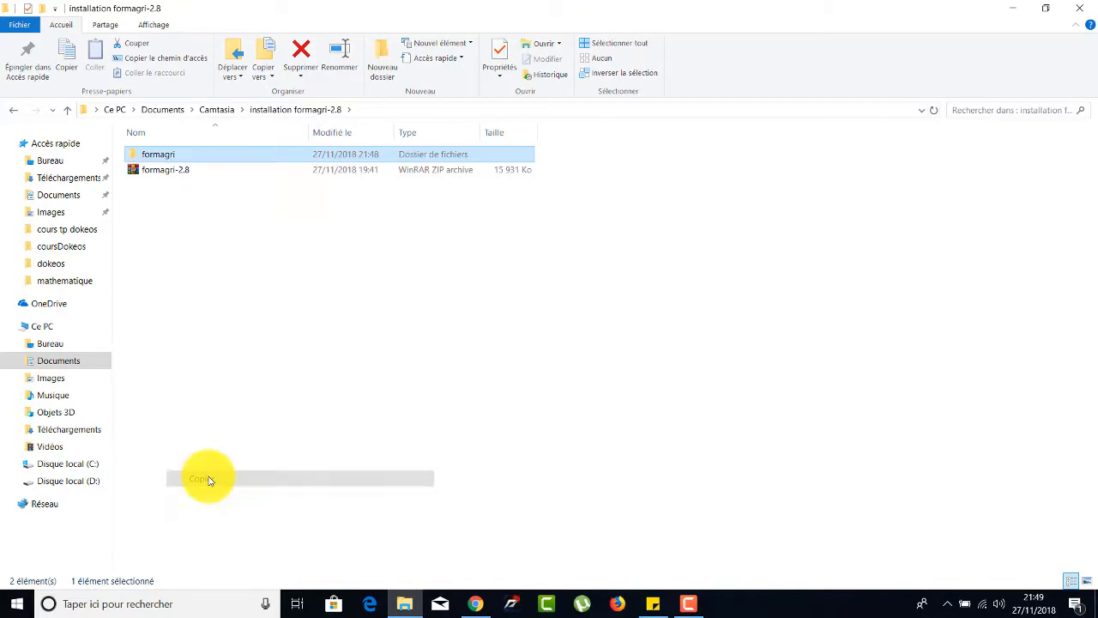
{"action": "left_click", "coordinate": [62, 465]}
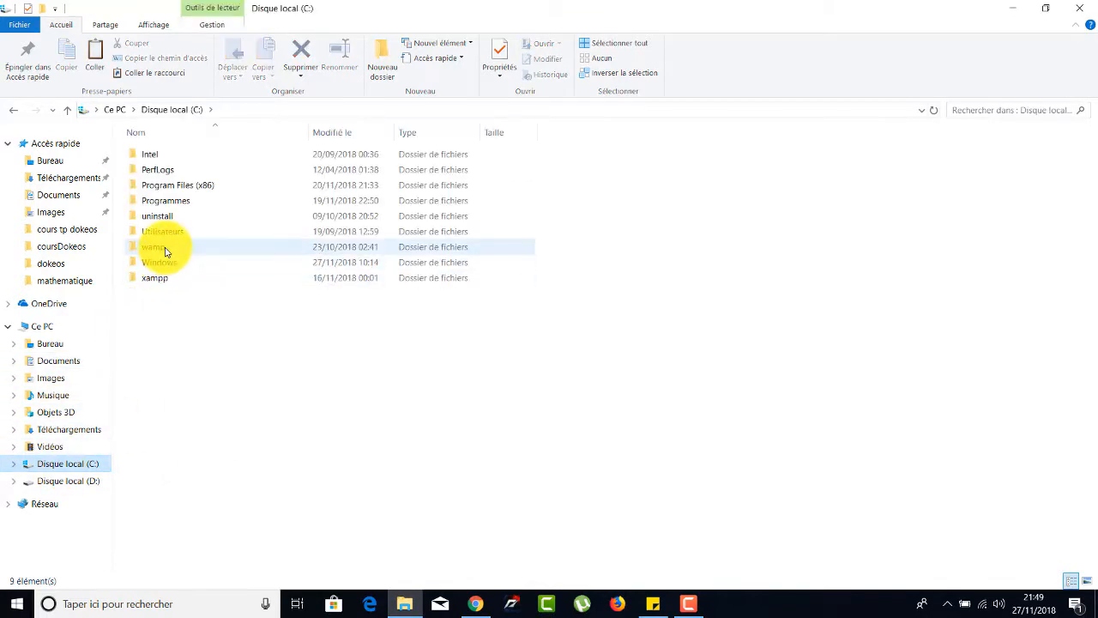
{"action": "double_click", "coordinate": [163, 248]}
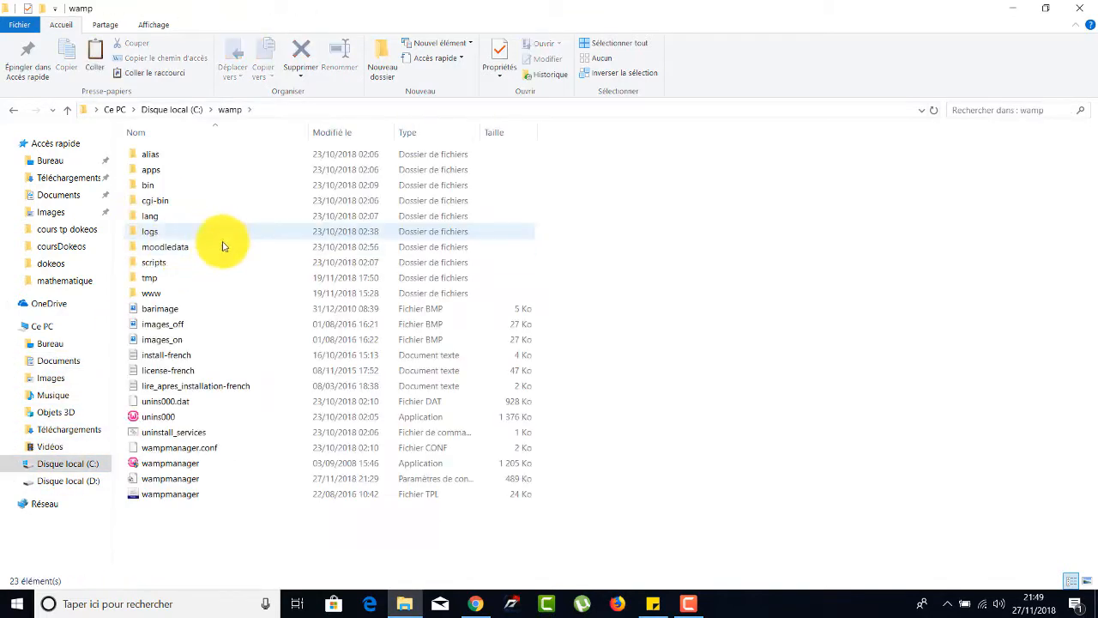
{"action": "double_click", "coordinate": [171, 293]}
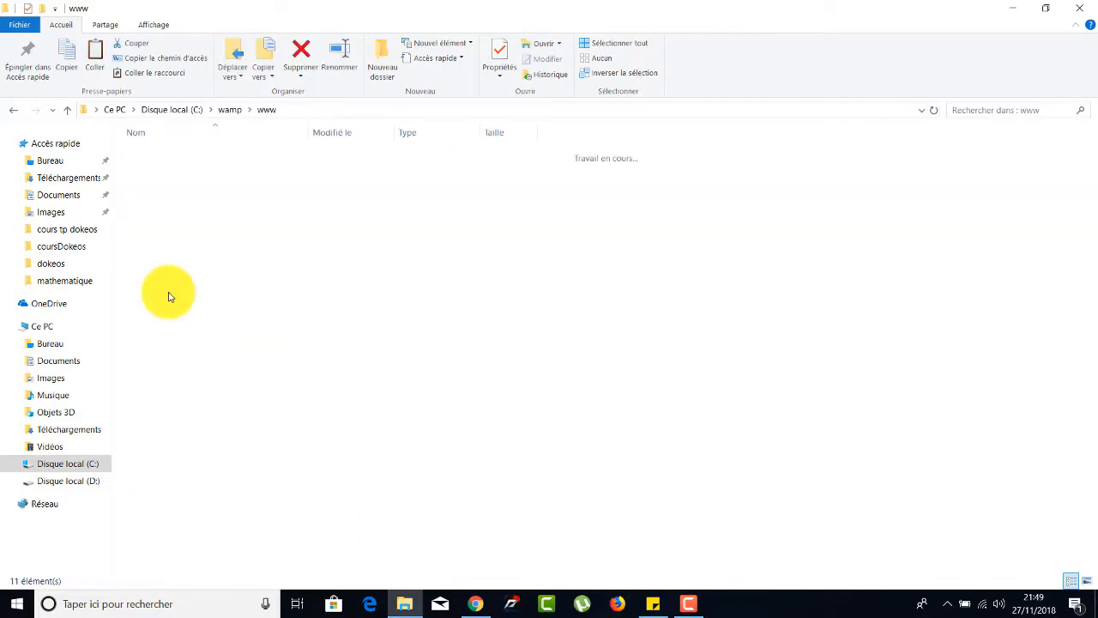
{"action": "right_click", "coordinate": [357, 400]}
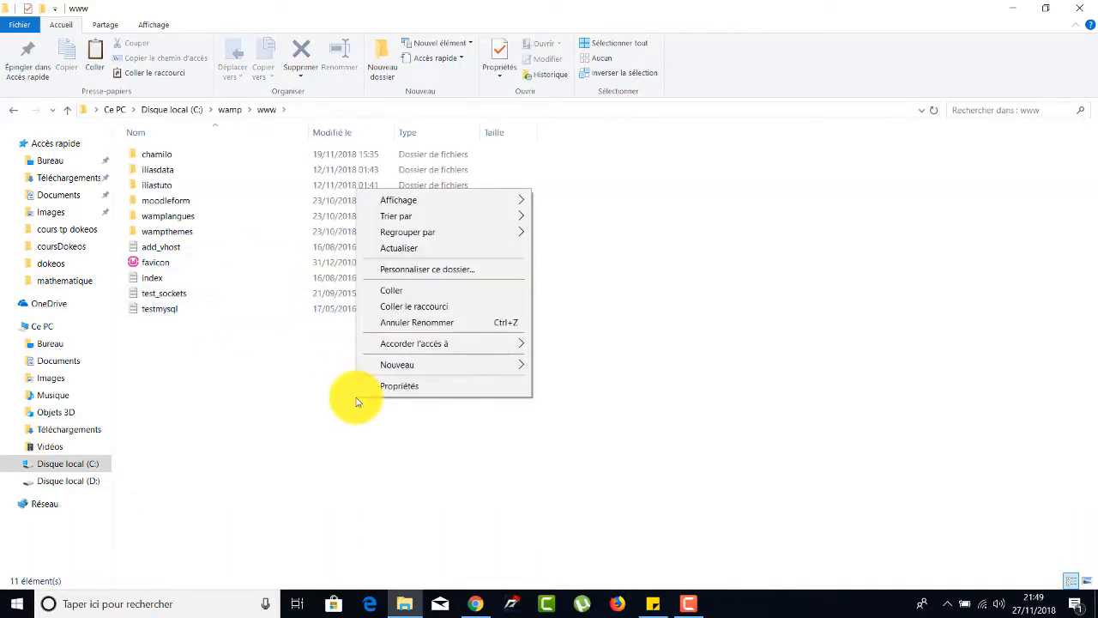
{"action": "left_click", "coordinate": [405, 297]}
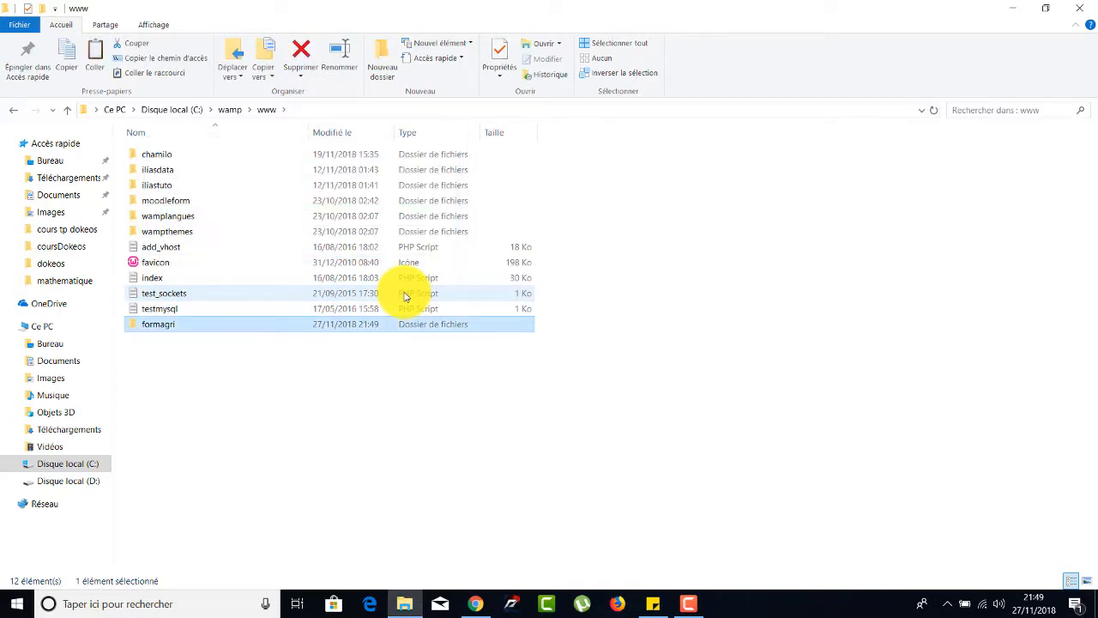
Switch to Firefox, postpone making it the default browser, and load the localhost WampServer home page.
{"action": "left_click", "coordinate": [619, 605]}
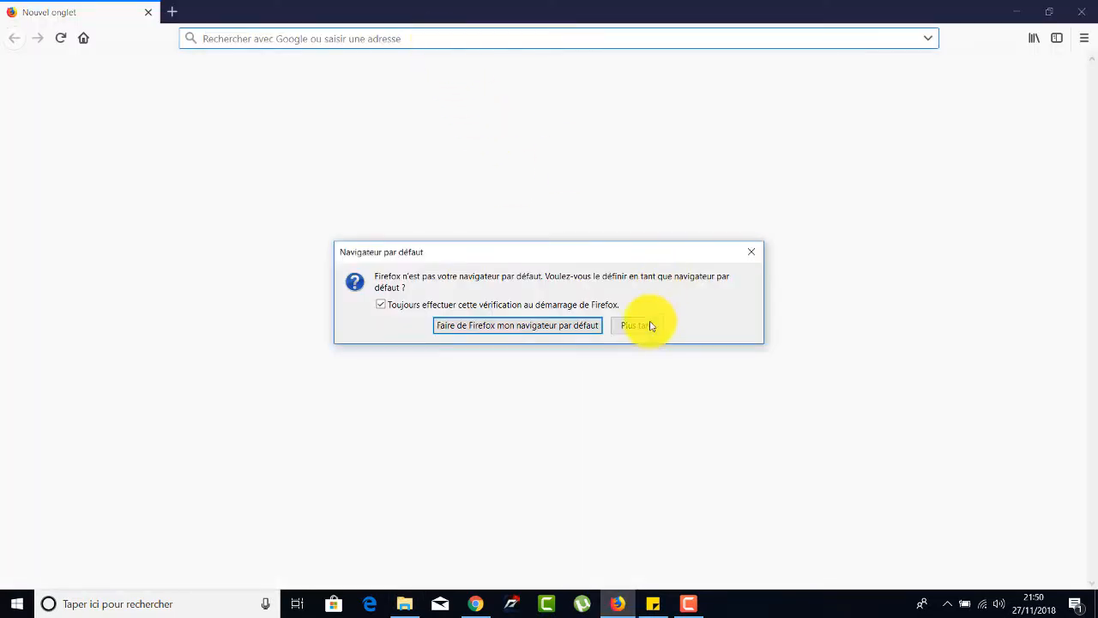
{"action": "left_click", "coordinate": [647, 326]}
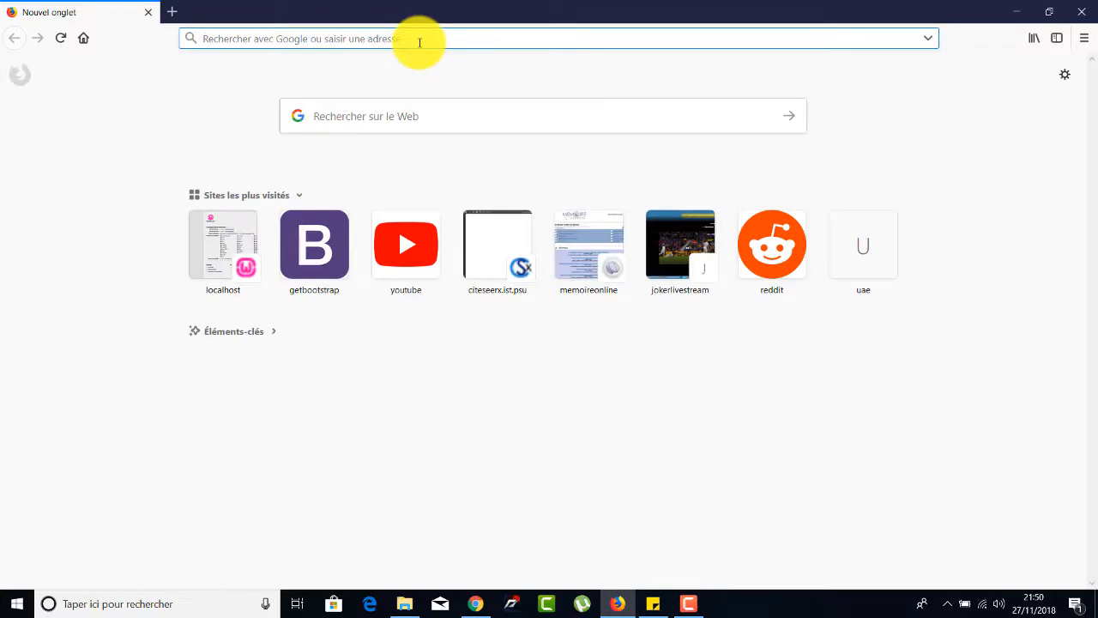
{"action": "type", "text": "localhost/"}
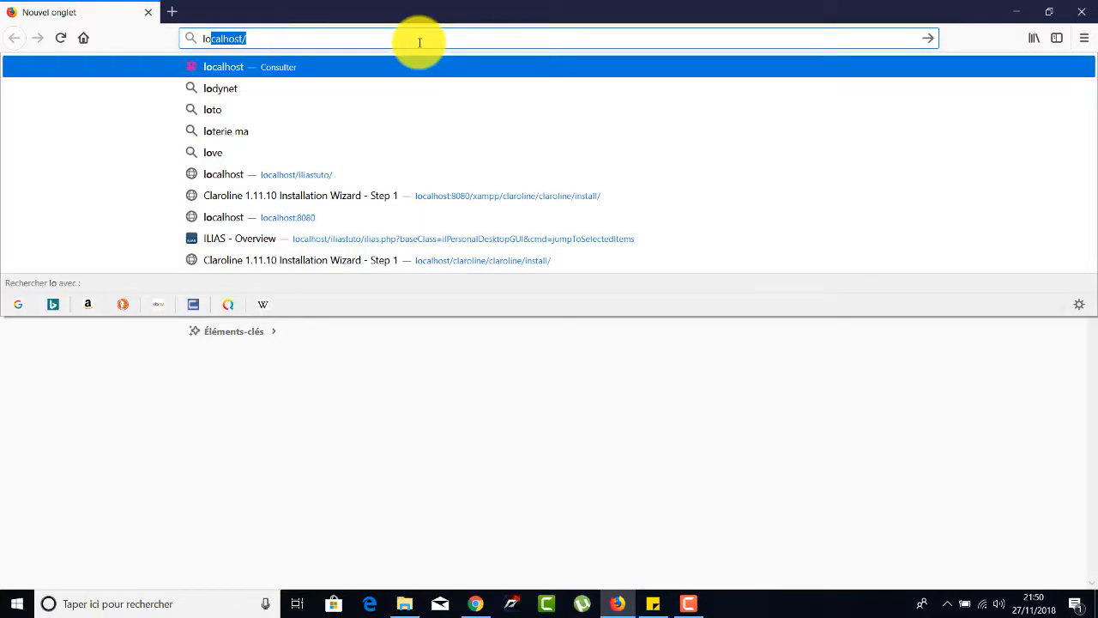
{"action": "key", "text": "Right"}
{"action": "key", "text": "Return"}
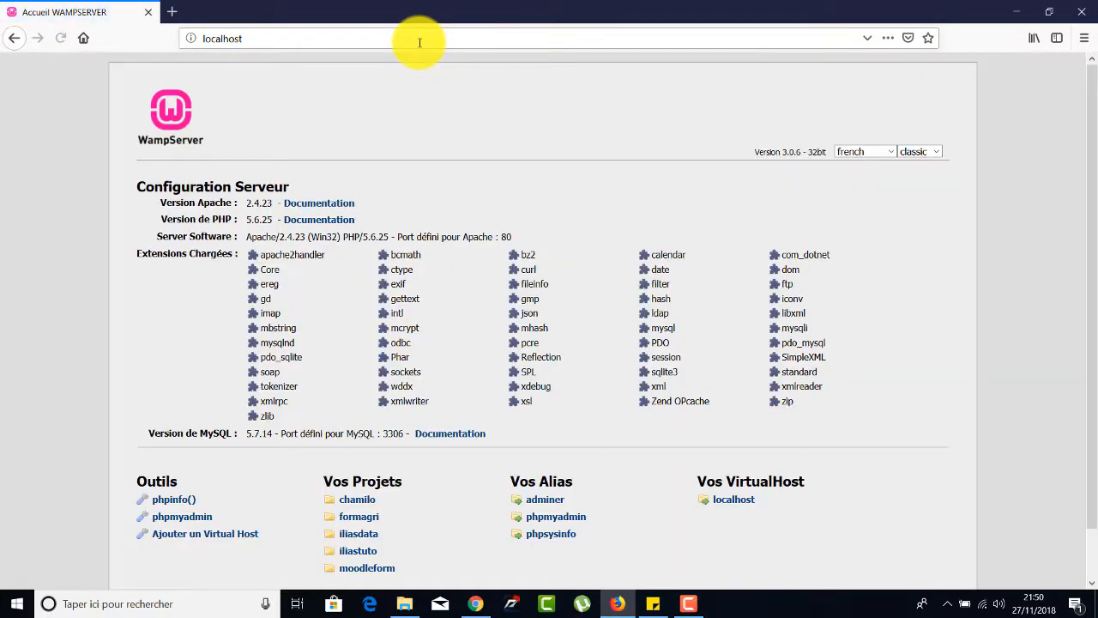
Load the Formagri installer at localhost/formagri.
{"action": "left_click", "coordinate": [364, 521]}
{"action": "left_click", "coordinate": [301, 37]}
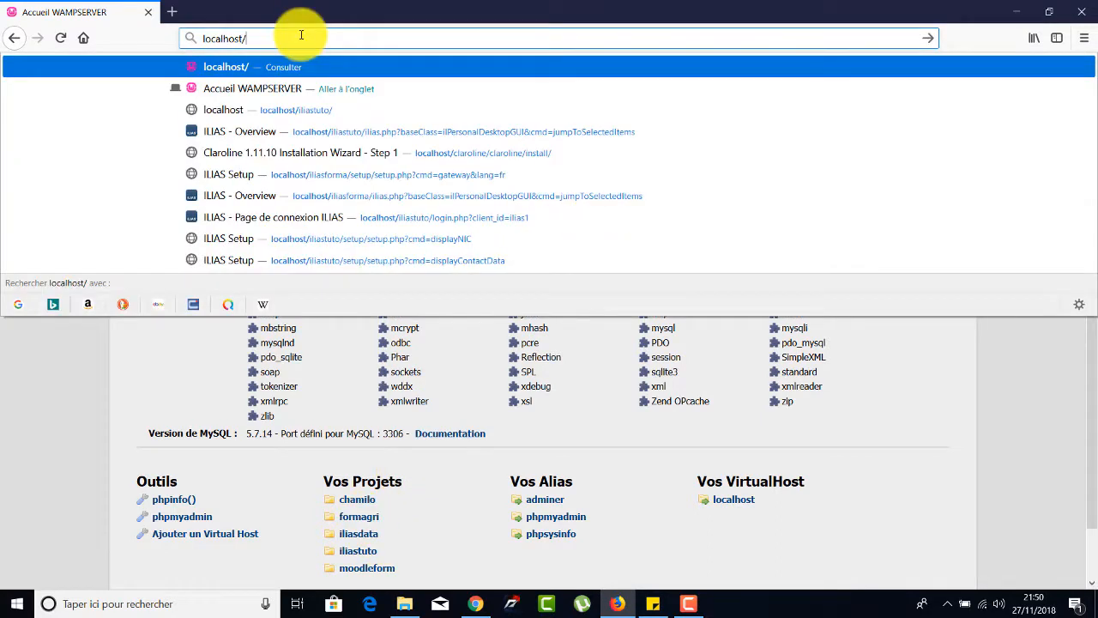
{"action": "type", "text": "for"}
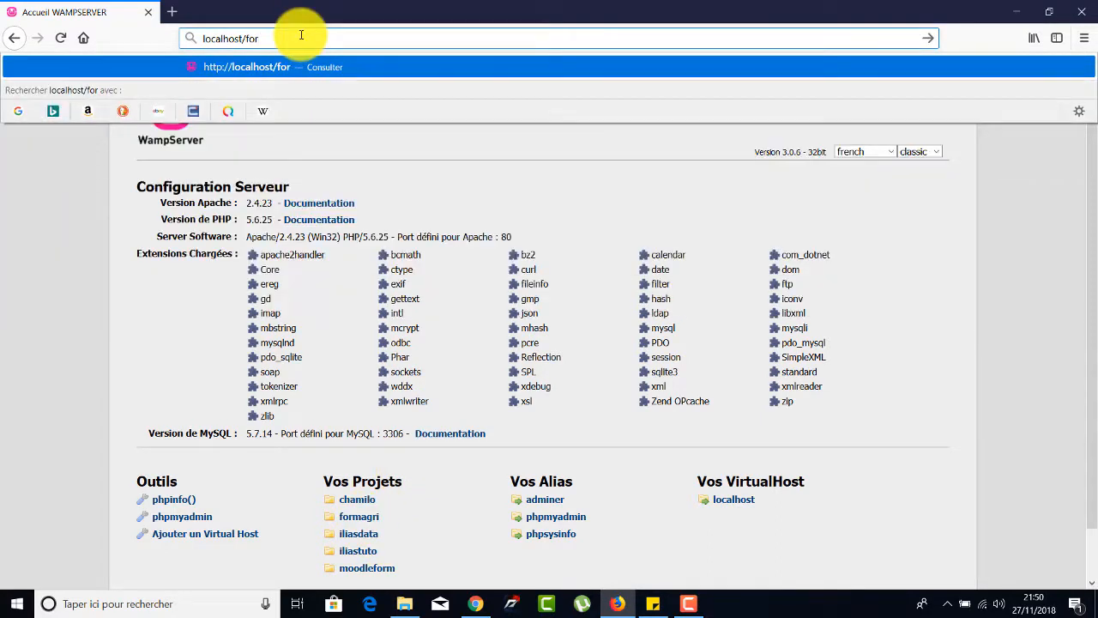
{"action": "type", "text": "magri"}
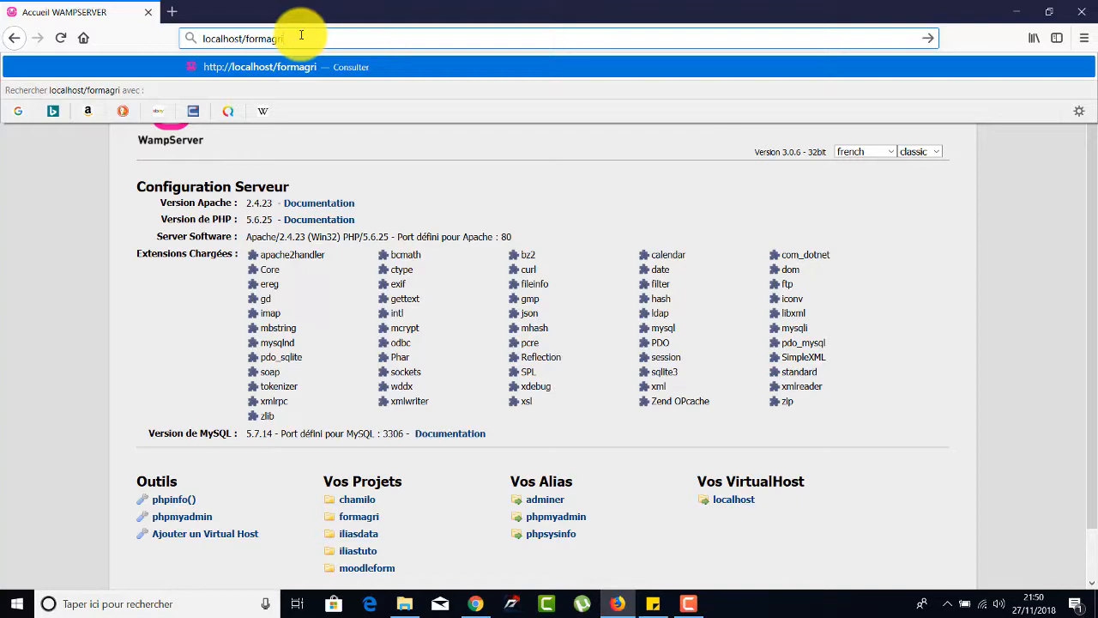
{"action": "key", "text": "Return"}
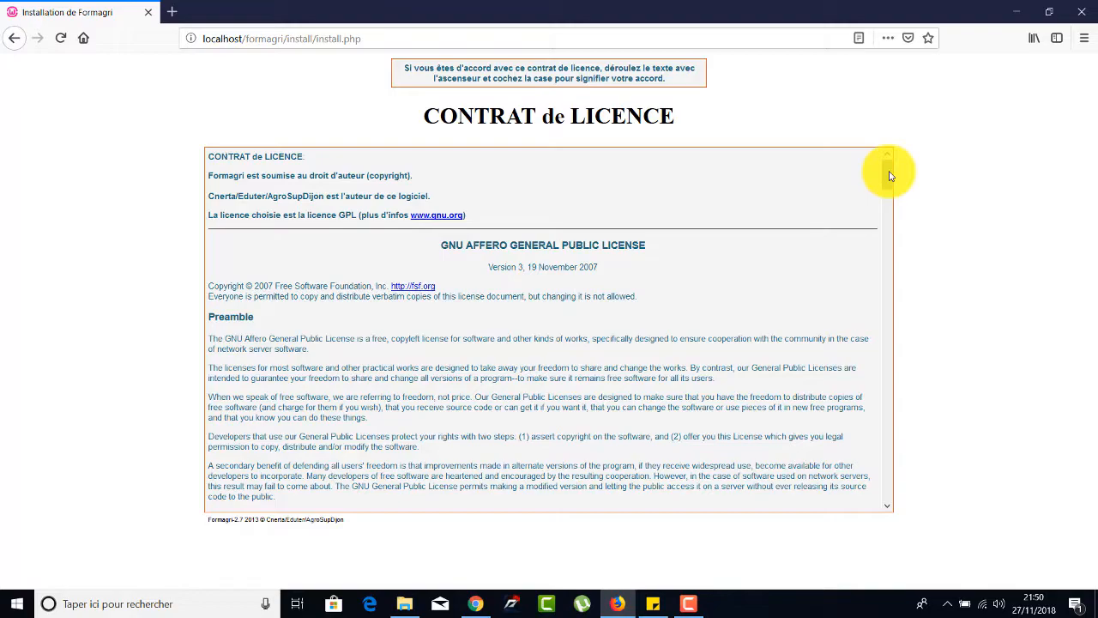
Accept the terms at the end of the licence agreement and open the Etape 1 configuration form.
{"action": "left_click_drag", "start_coordinate": [890, 176], "coordinate": [878, 510]}
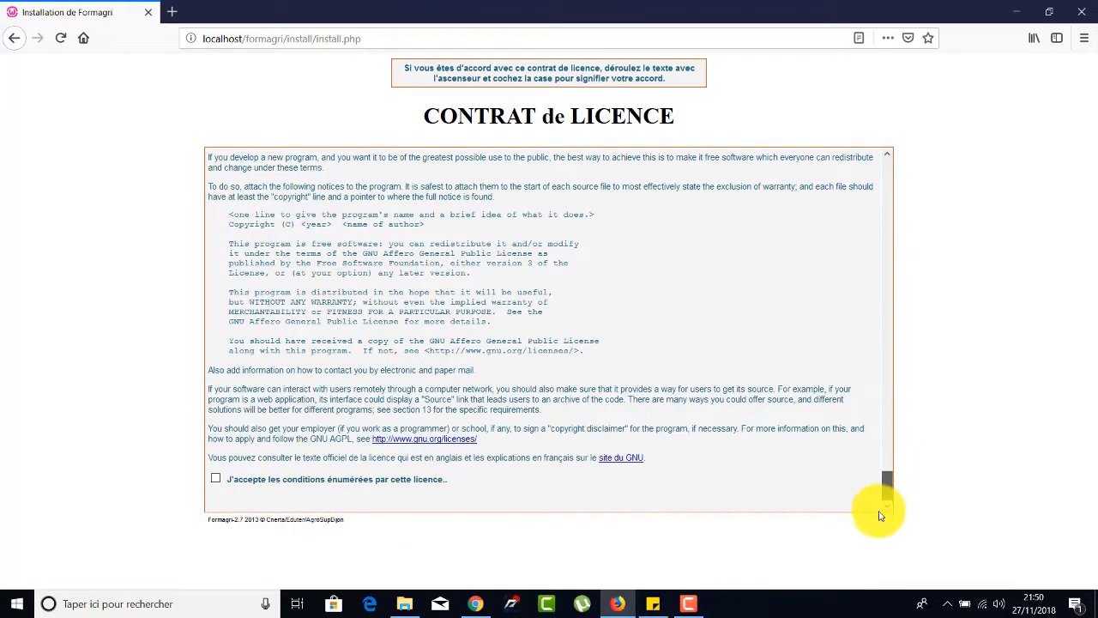
{"action": "left_click", "coordinate": [216, 481]}
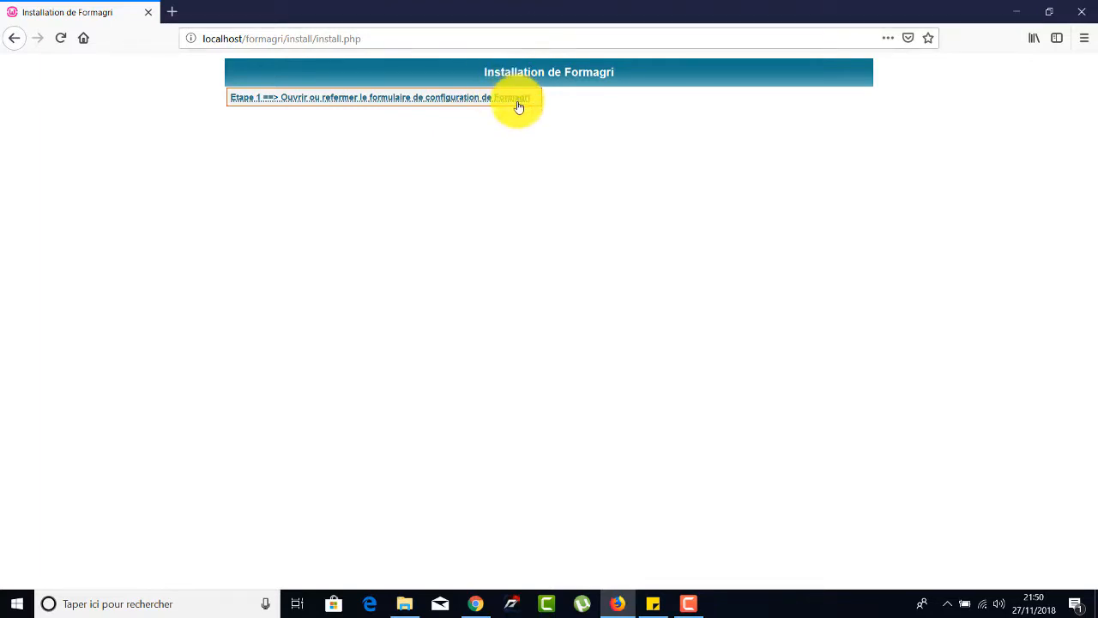
{"action": "left_click", "coordinate": [471, 101]}
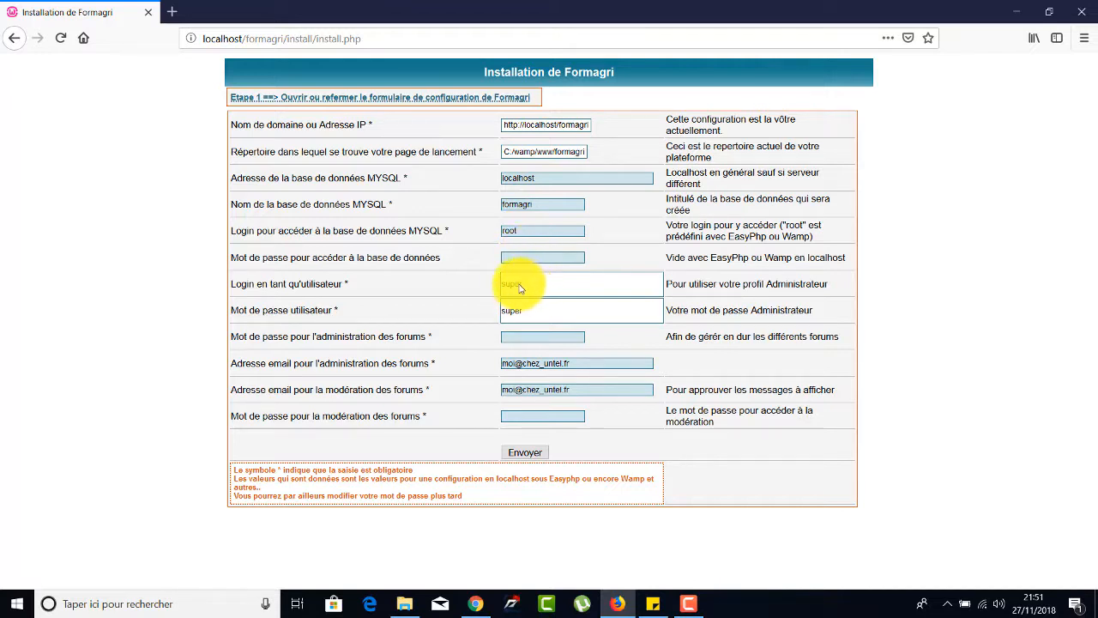
{"action": "left_click_drag", "start_coordinate": [521, 284], "coordinate": [502, 284]}
{"action": "double_click", "coordinate": [525, 312]}
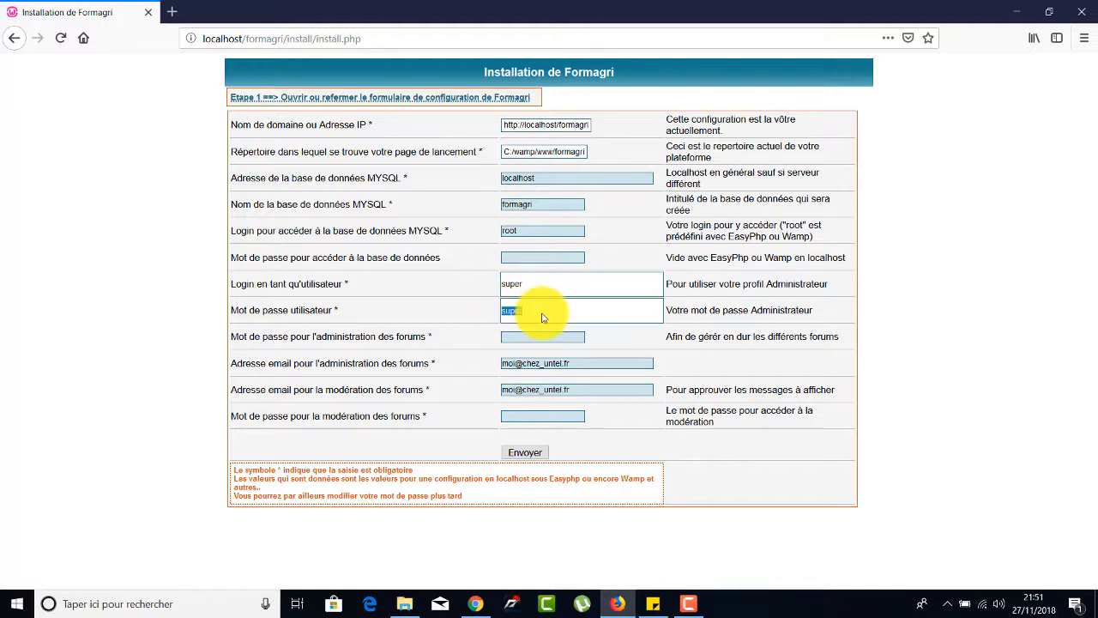
{"action": "left_click", "coordinate": [542, 318]}
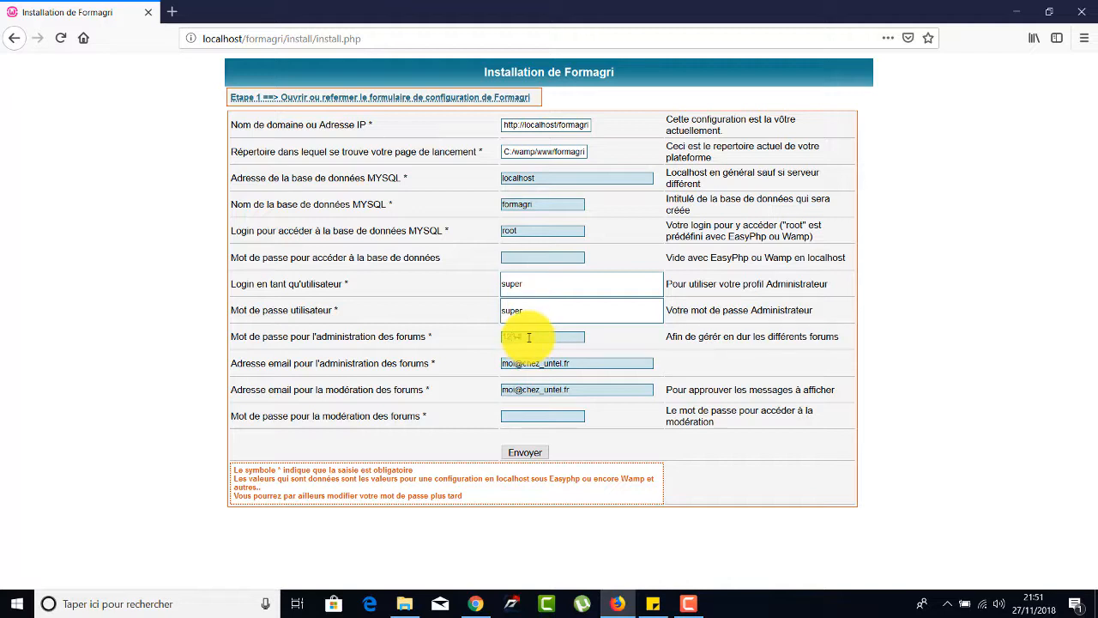
Enter the forum administration password and replace the default forum administration e-mail with the administrator's address.
{"action": "left_click", "coordinate": [528, 338]}
{"action": "type", "text": "123456"}
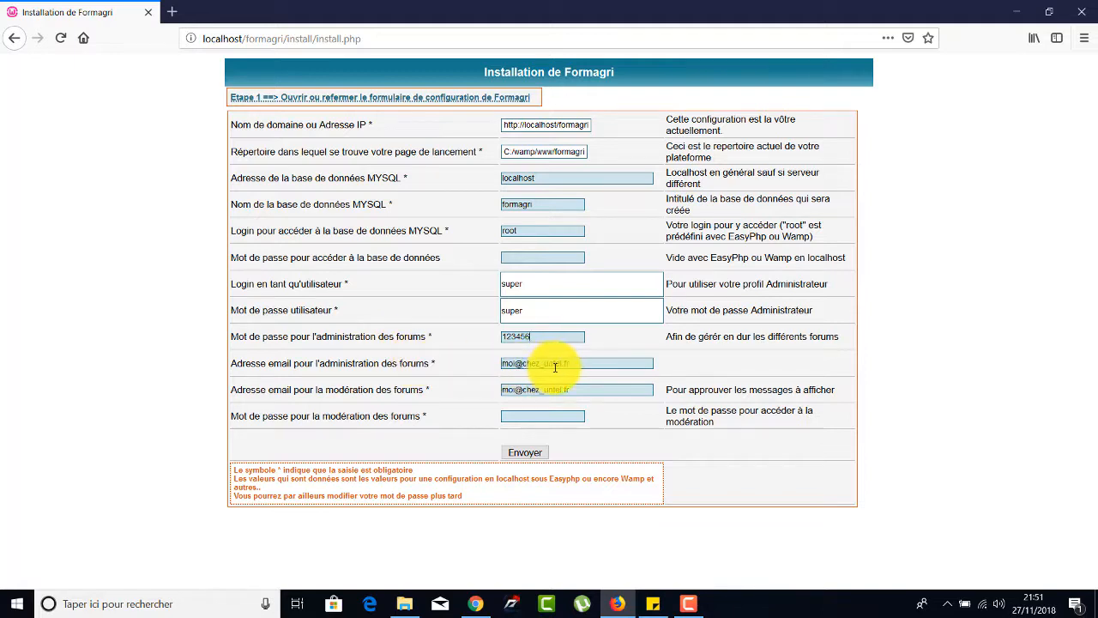
{"action": "left_click_drag", "start_coordinate": [571, 364], "coordinate": [488, 361]}
{"action": "key", "text": "BackSpace"}
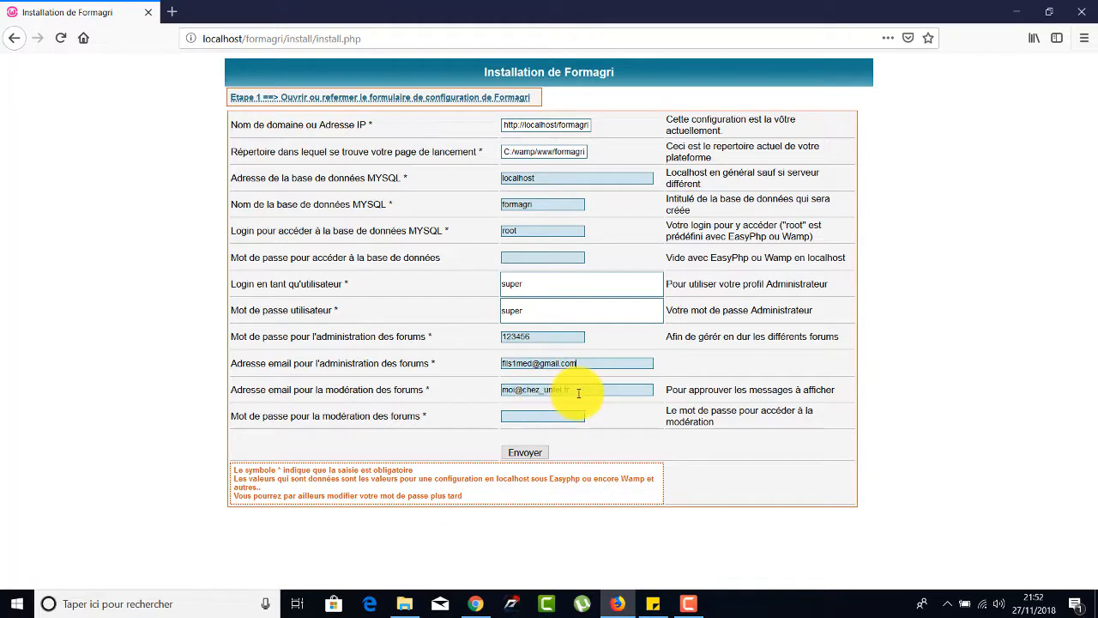
Reuse the administration e-mail for forum moderation, enter the moderation password, and submit the configuration form.
{"action": "left_click_drag", "start_coordinate": [575, 391], "coordinate": [429, 387]}
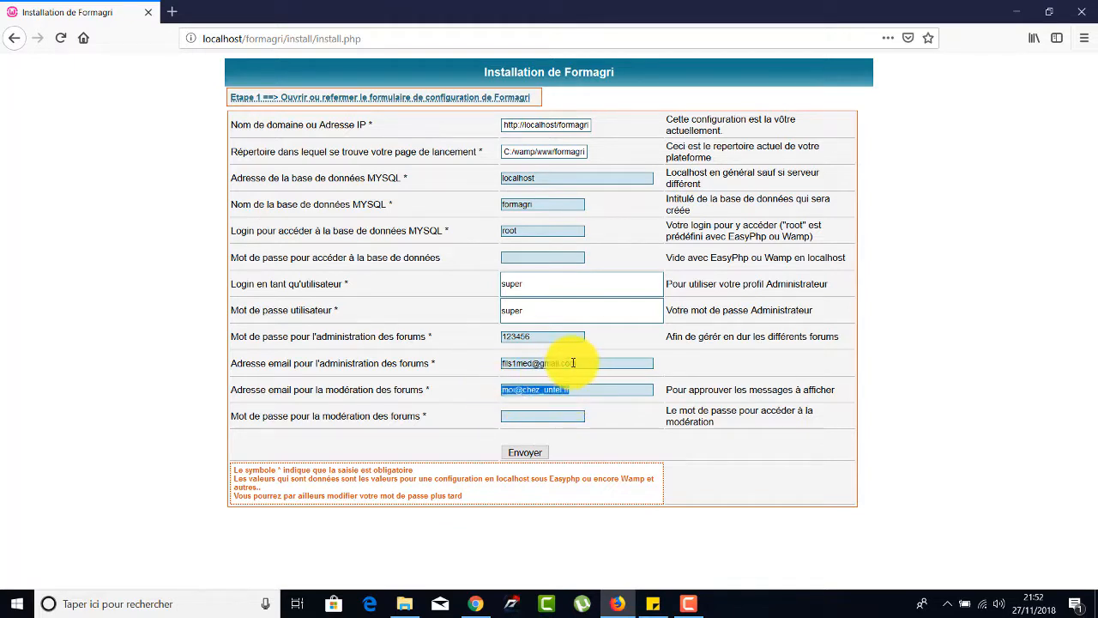
{"action": "left_click_drag", "start_coordinate": [581, 363], "coordinate": [490, 363]}
{"action": "key", "text": "ctrl+c"}
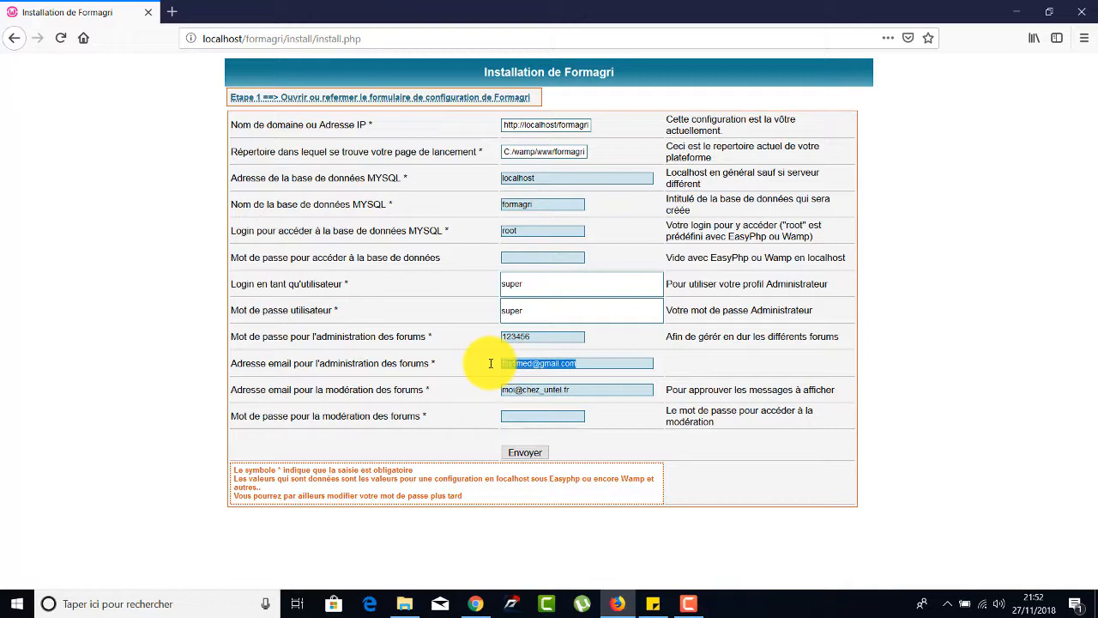
{"action": "left_click_drag", "start_coordinate": [575, 389], "coordinate": [471, 394]}
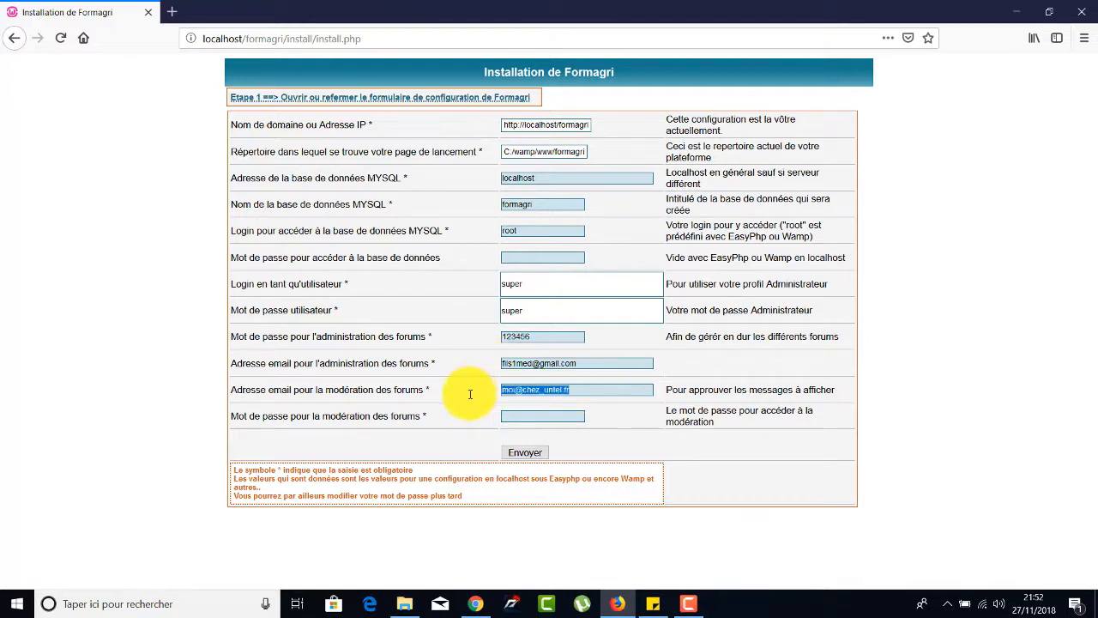
{"action": "key", "text": "ctrl+v"}
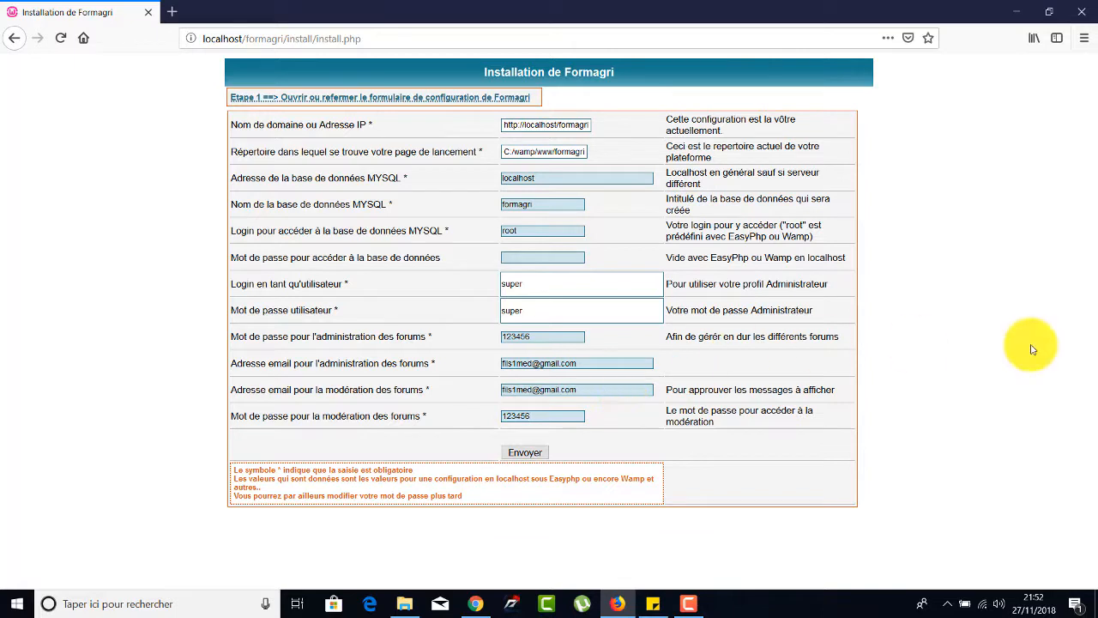
{"action": "left_click", "coordinate": [526, 452]}
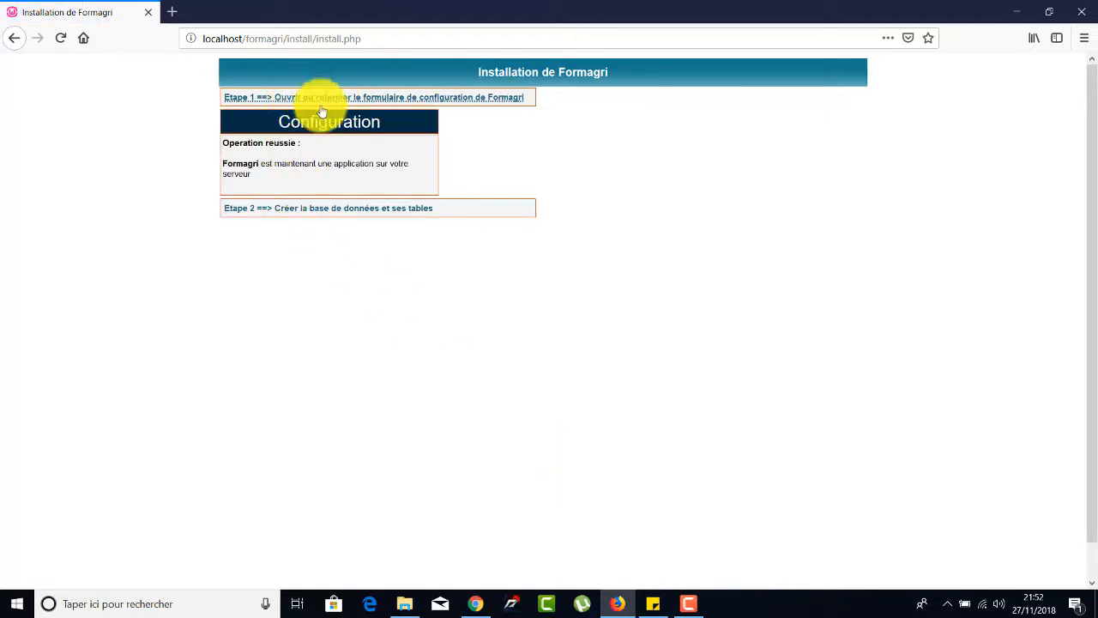
Create the database and its tables with Etape 2, then access Formagri with Etape 3 and dismiss the pop-up warning.
{"action": "left_click", "coordinate": [299, 213]}
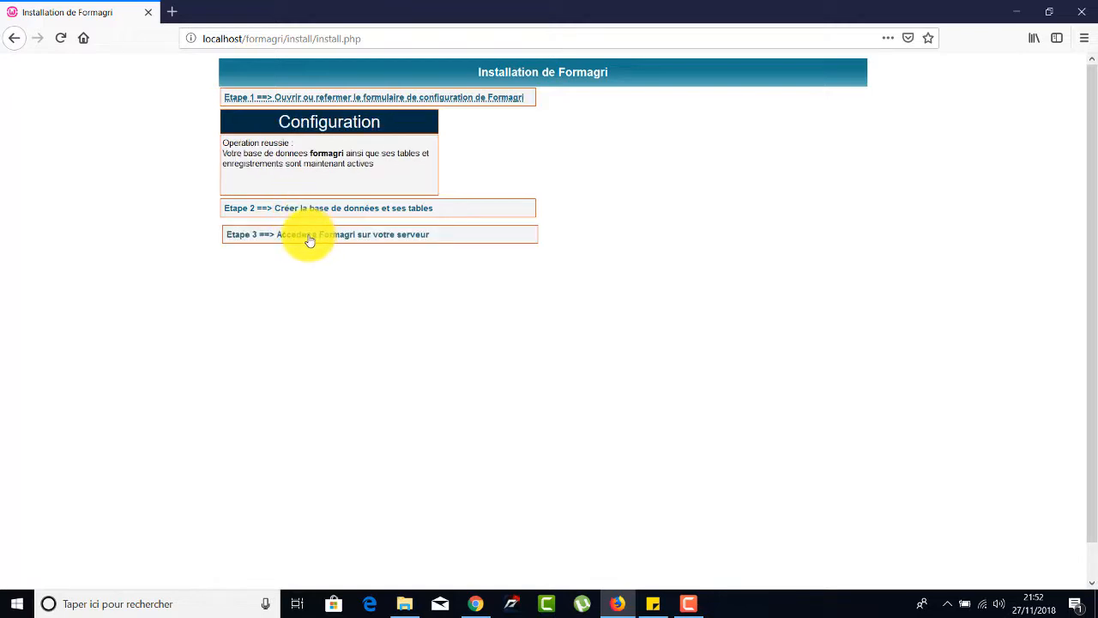
{"action": "left_click", "coordinate": [310, 237]}
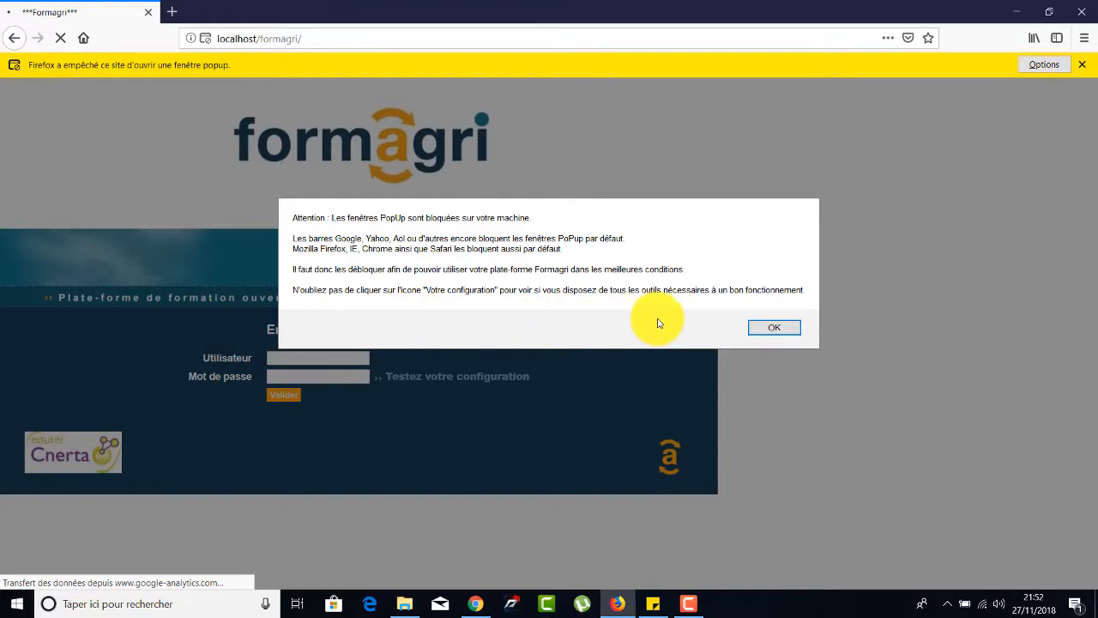
{"action": "left_click", "coordinate": [766, 327]}
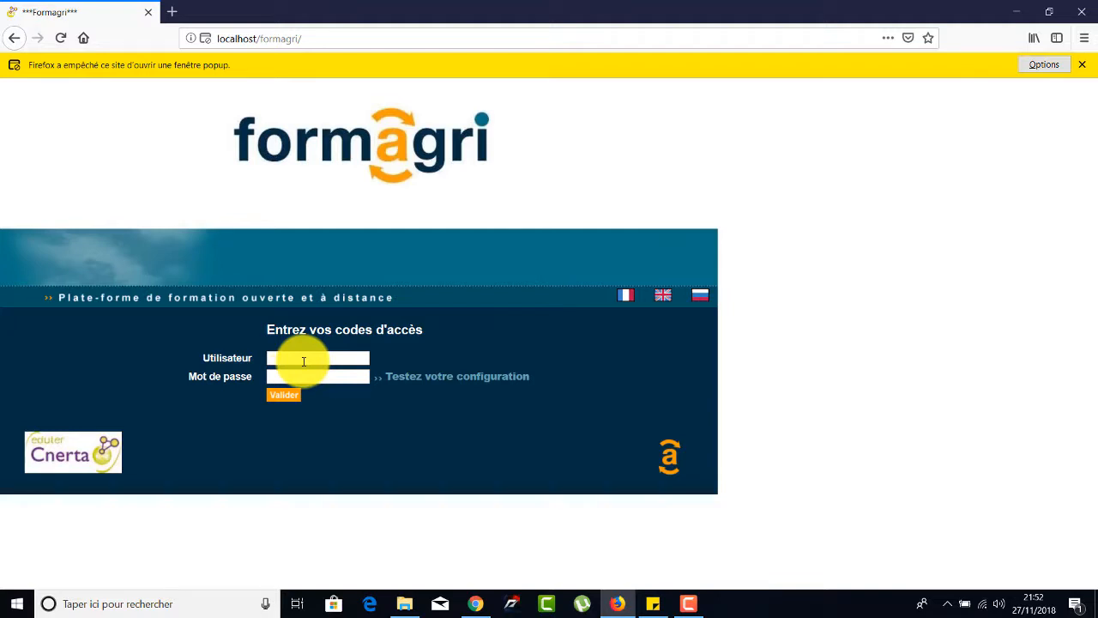
Log in to Formagri with the administrator username and password, declining to save the credentials in the browser.
{"action": "left_click", "coordinate": [304, 362]}
{"action": "type", "text": "super"}
{"action": "left_click", "coordinate": [324, 376]}
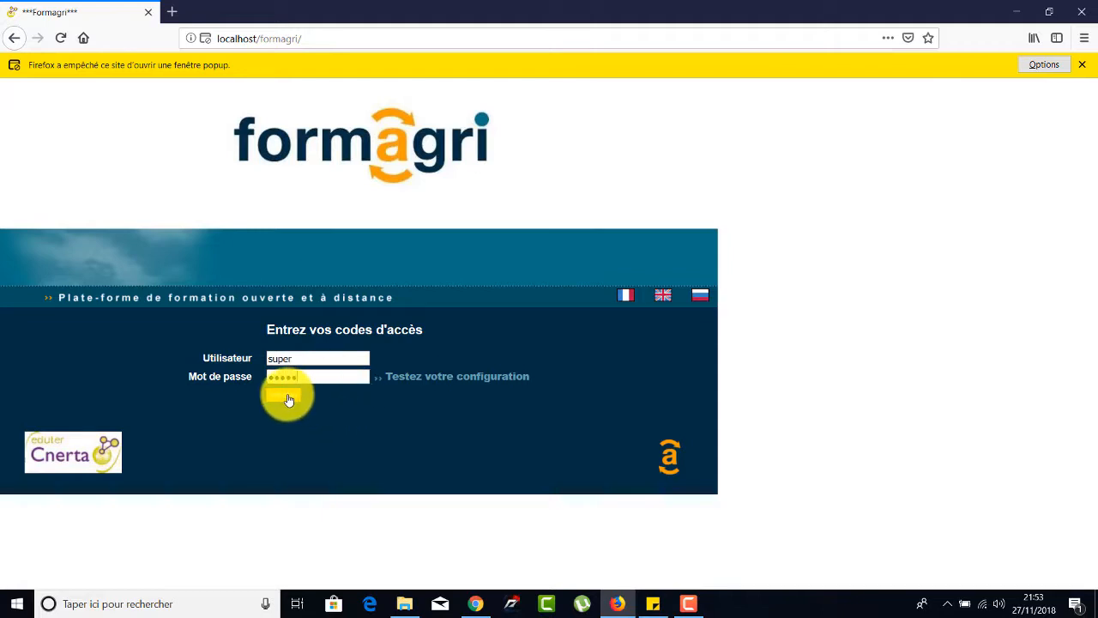
{"action": "left_click", "coordinate": [289, 398]}
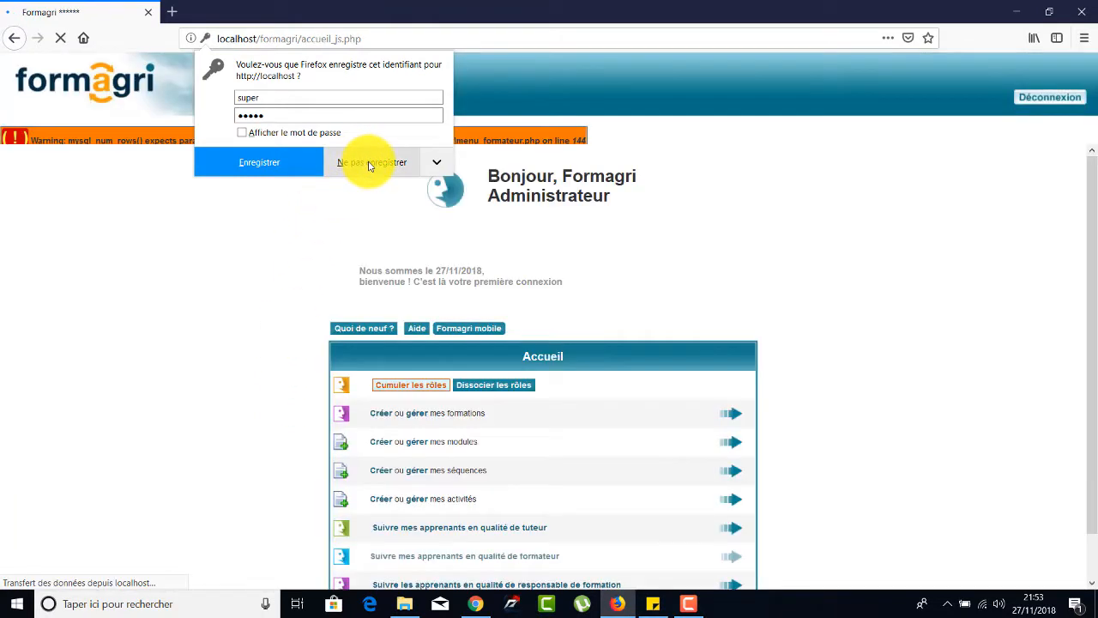
{"action": "left_click", "coordinate": [369, 163]}
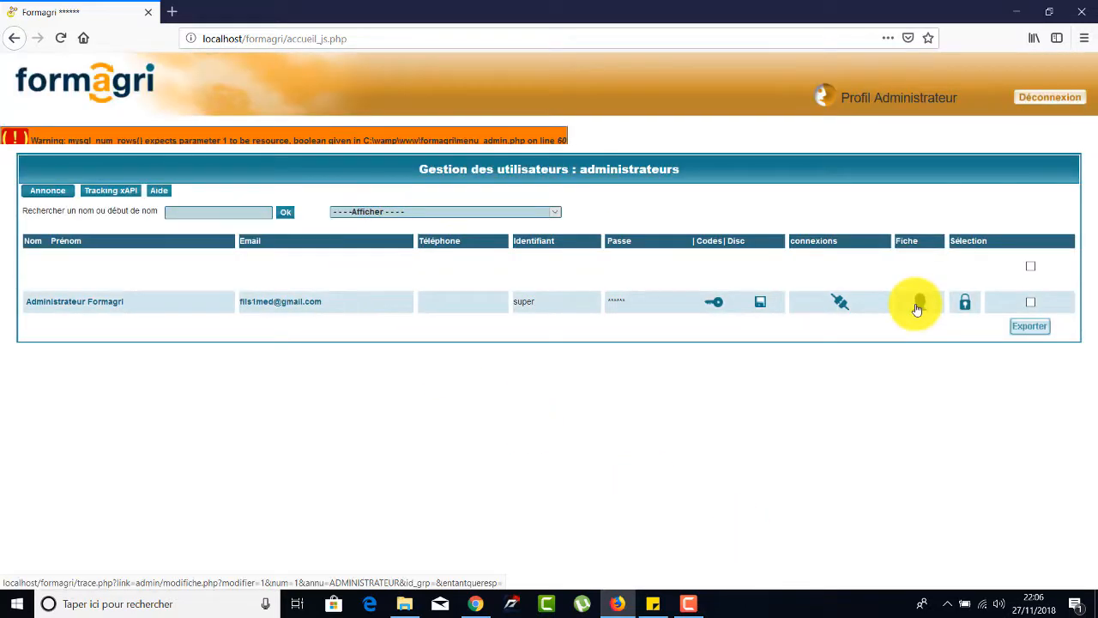
Replace the last name and first name in the administrator's profile, validate the changes, and return to the administrators list.
{"action": "left_click", "coordinate": [918, 302]}
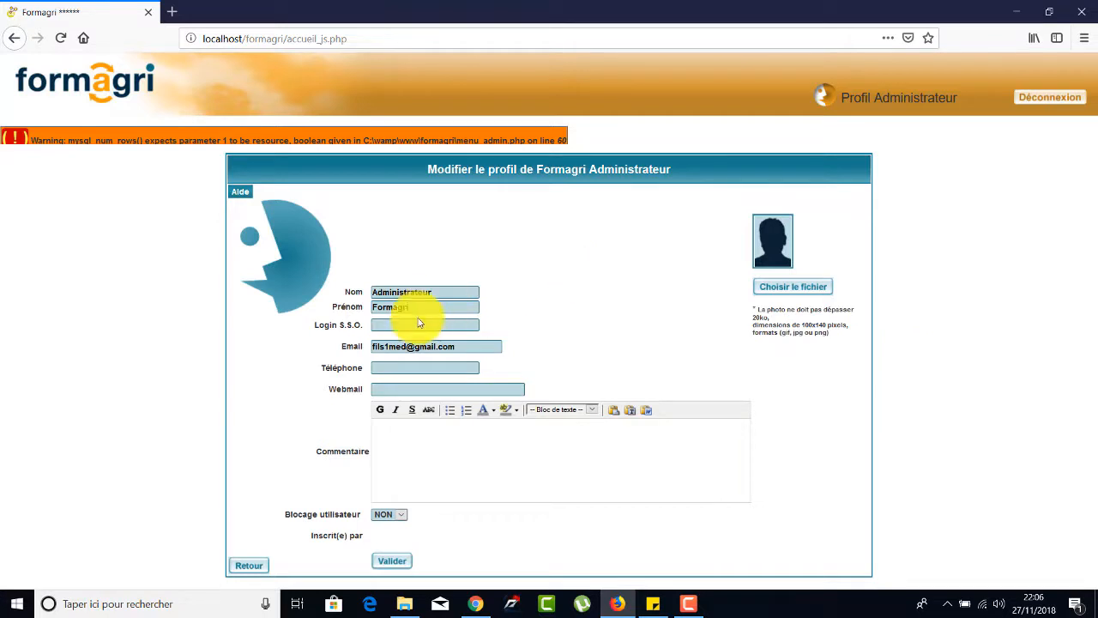
{"action": "left_click_drag", "start_coordinate": [436, 293], "coordinate": [360, 293]}
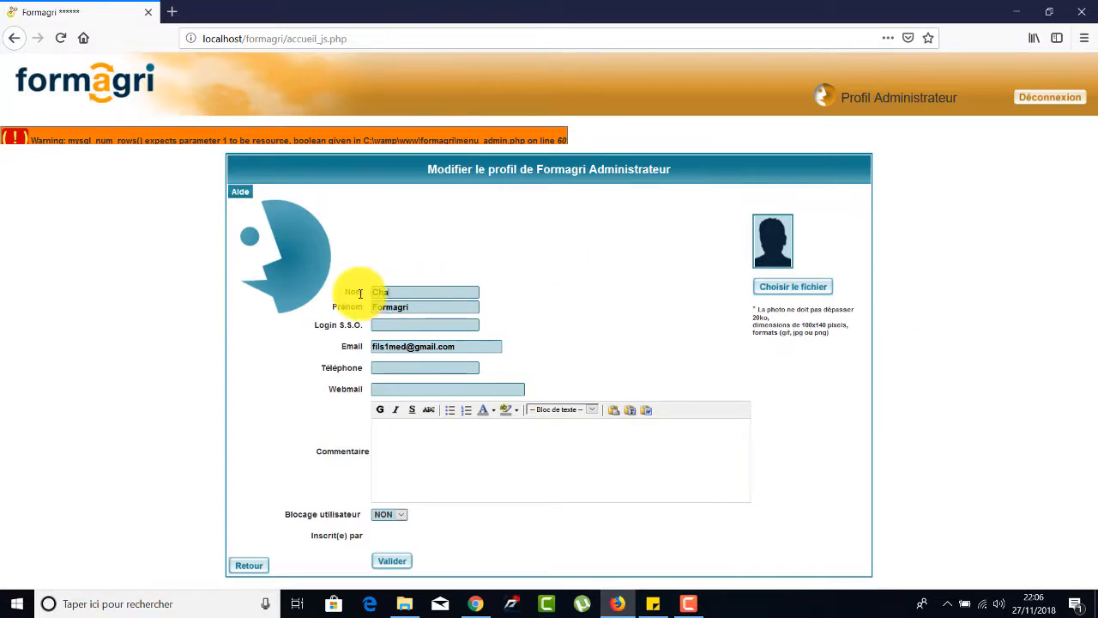
{"action": "type", "text": "Chadda"}
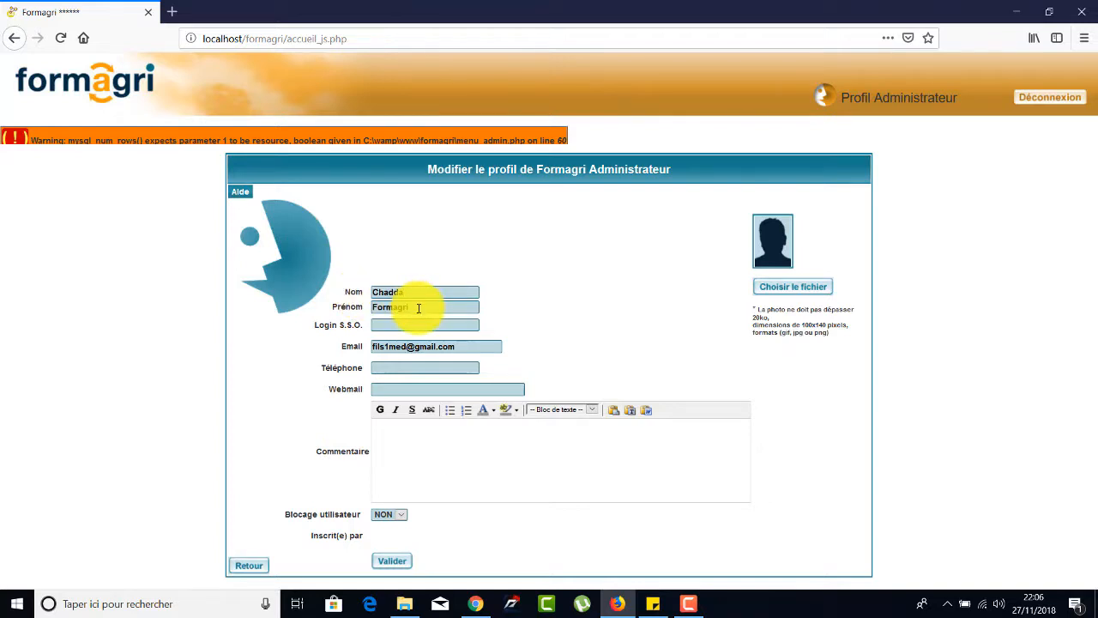
{"action": "left_click_drag", "start_coordinate": [419, 308], "coordinate": [350, 308]}
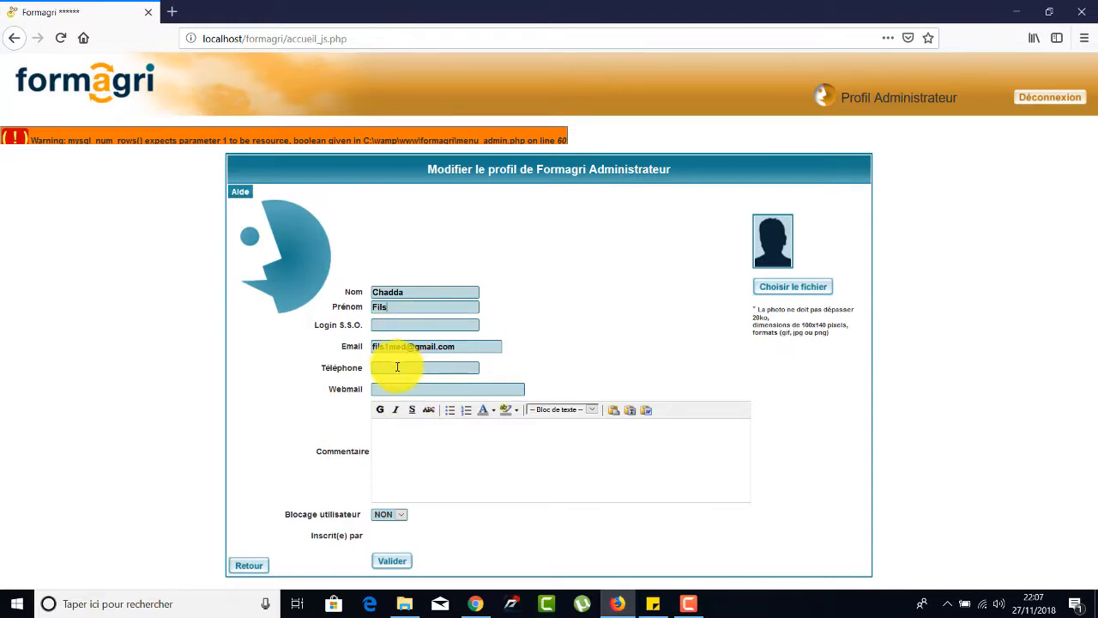
{"action": "left_click", "coordinate": [404, 449]}
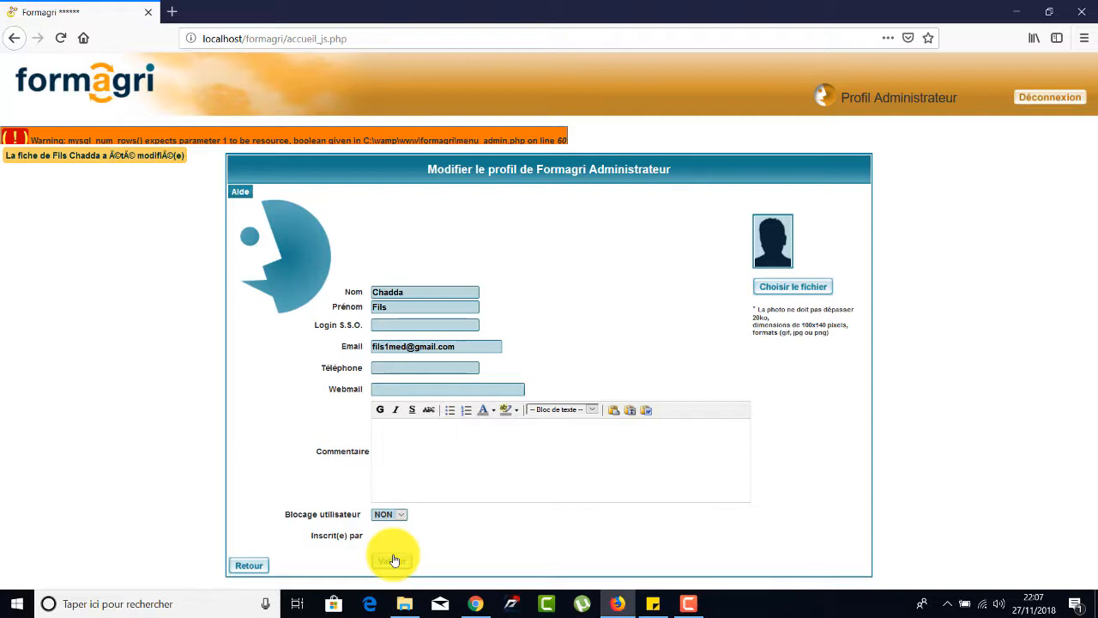
{"action": "left_click", "coordinate": [256, 568]}
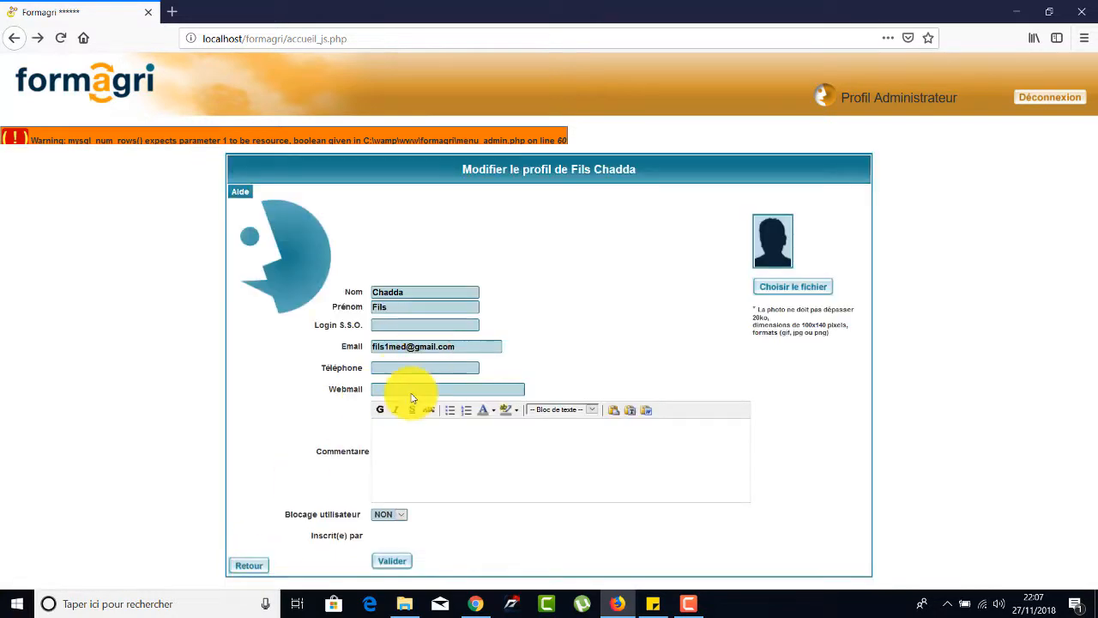
{"action": "left_click", "coordinate": [249, 567]}
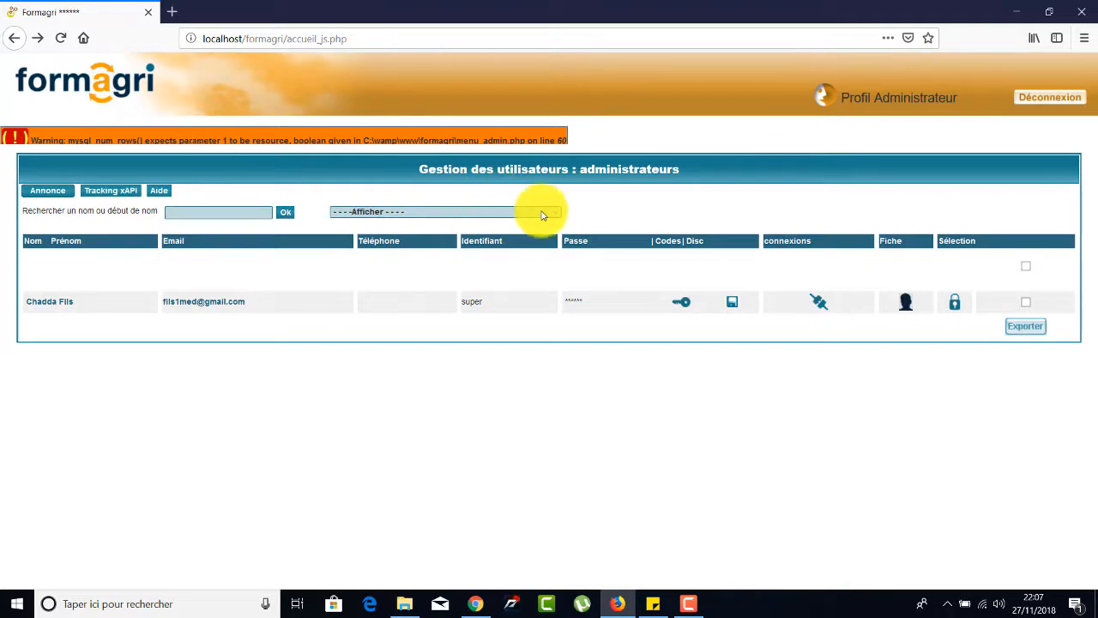
Reload the platform's home page and check the welcome name and the Accueil options.
{"action": "left_click", "coordinate": [61, 38]}
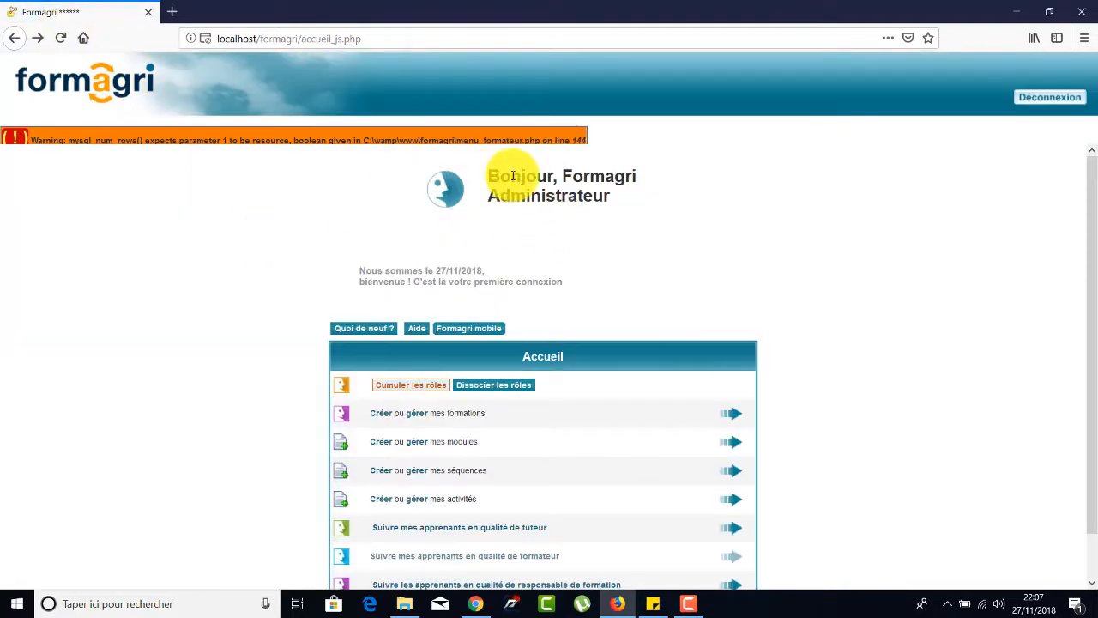
{"action": "left_click", "coordinate": [62, 39]}
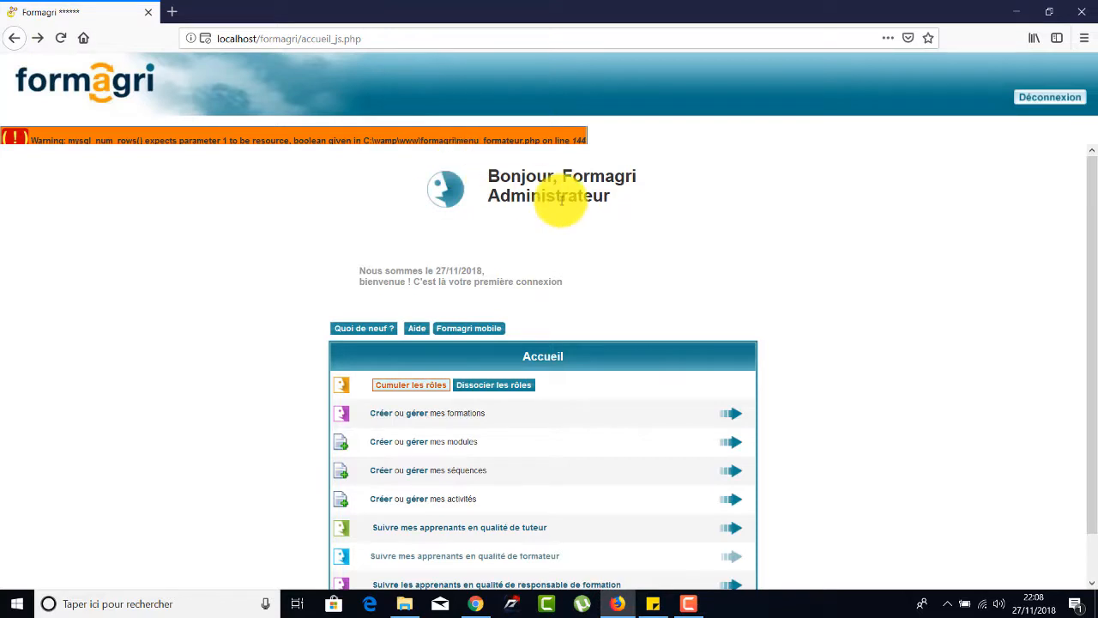
{"action": "scroll", "coordinate": [436, 573], "scroll_direction": "down", "scroll_amount": 1}
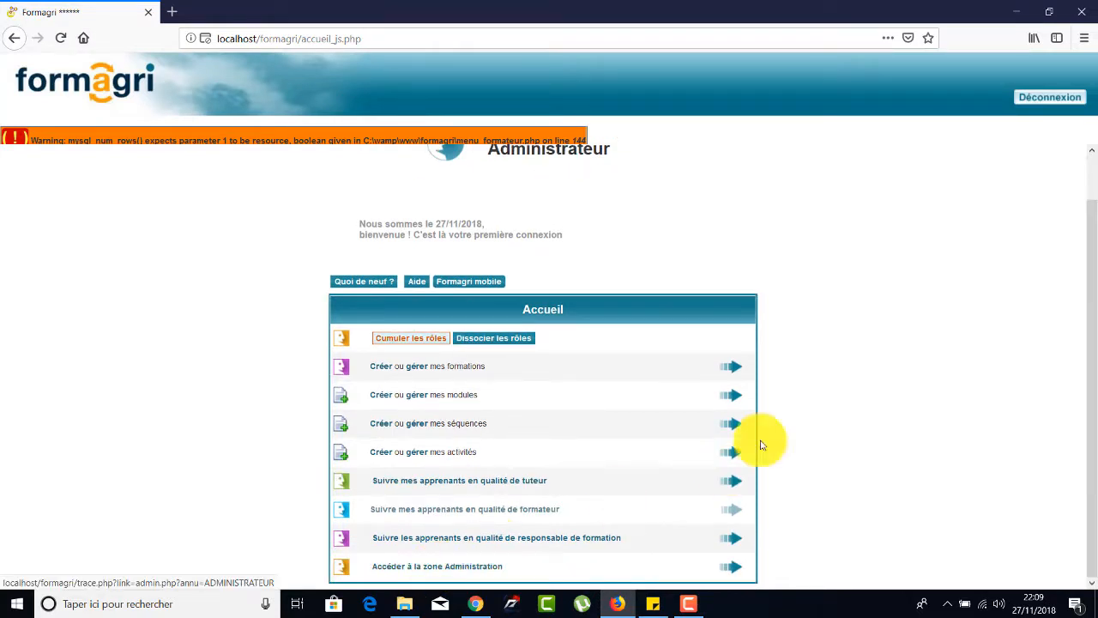
{"action": "left_click_drag", "start_coordinate": [1081, 367], "coordinate": [1083, 270]}
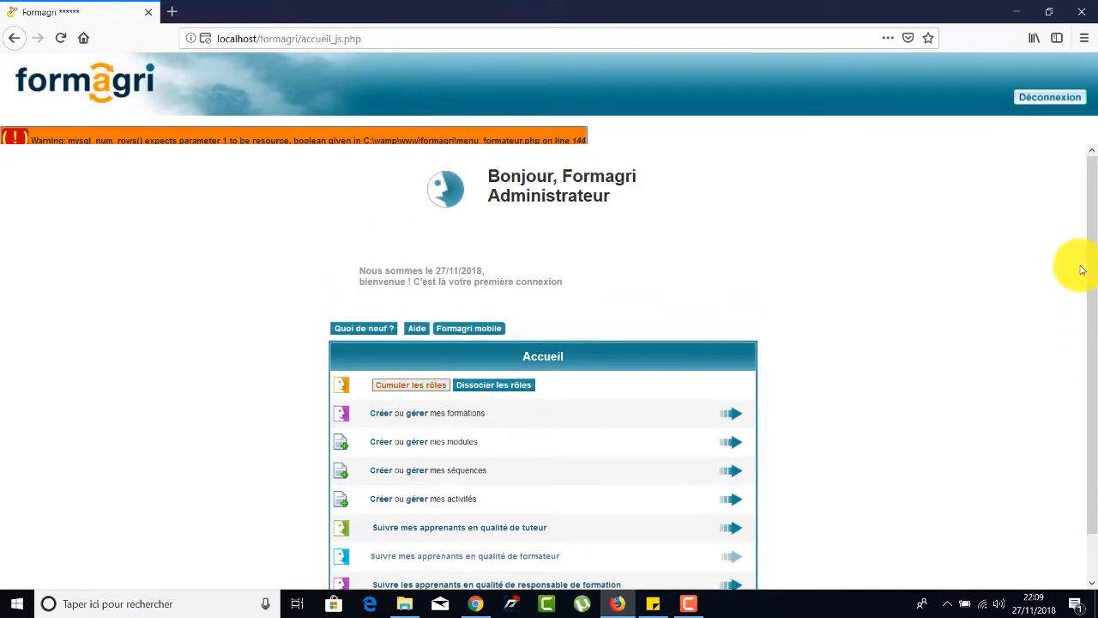
Log out of Formagri, dismiss the pop-up warning, and log back in with the administrator username and password without saving the credentials.
{"action": "left_click", "coordinate": [1043, 98]}
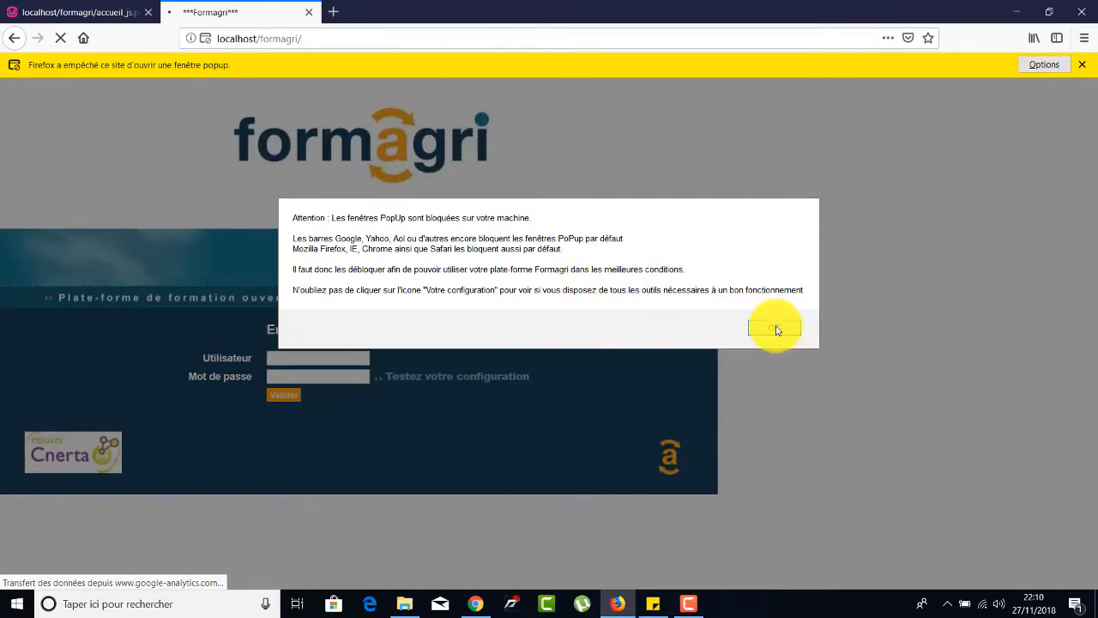
{"action": "left_click", "coordinate": [775, 329]}
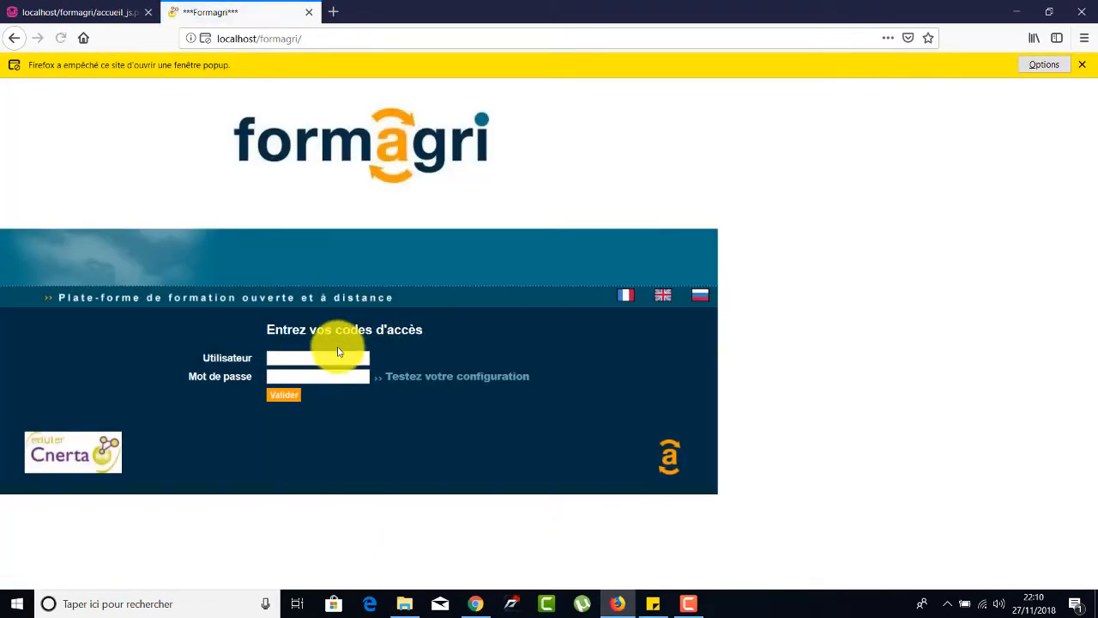
{"action": "left_click", "coordinate": [333, 355]}
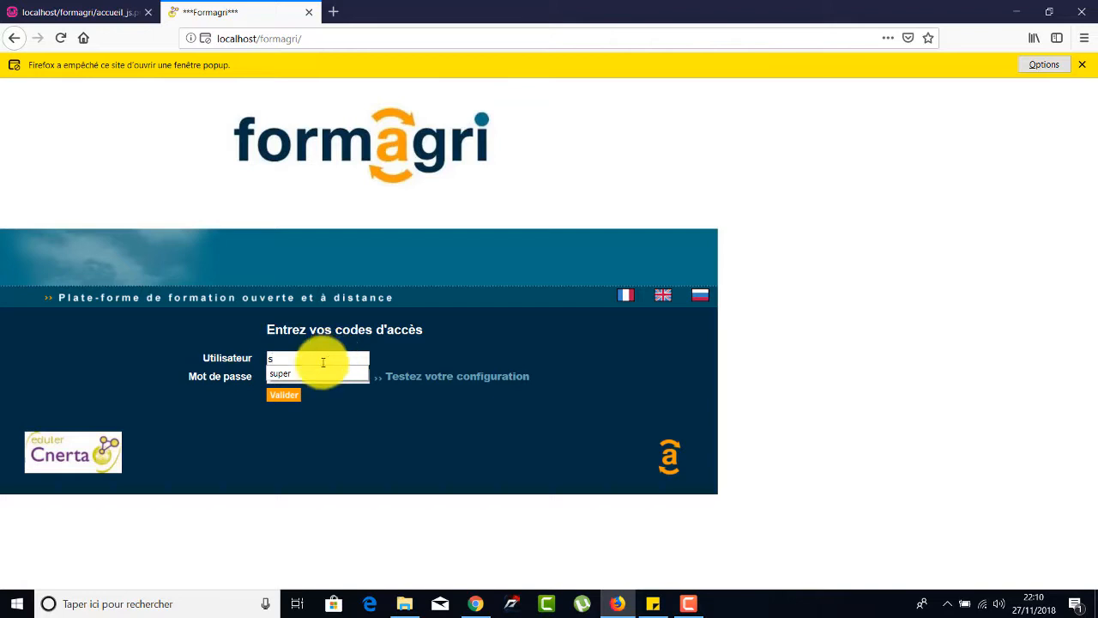
{"action": "left_click", "coordinate": [292, 375]}
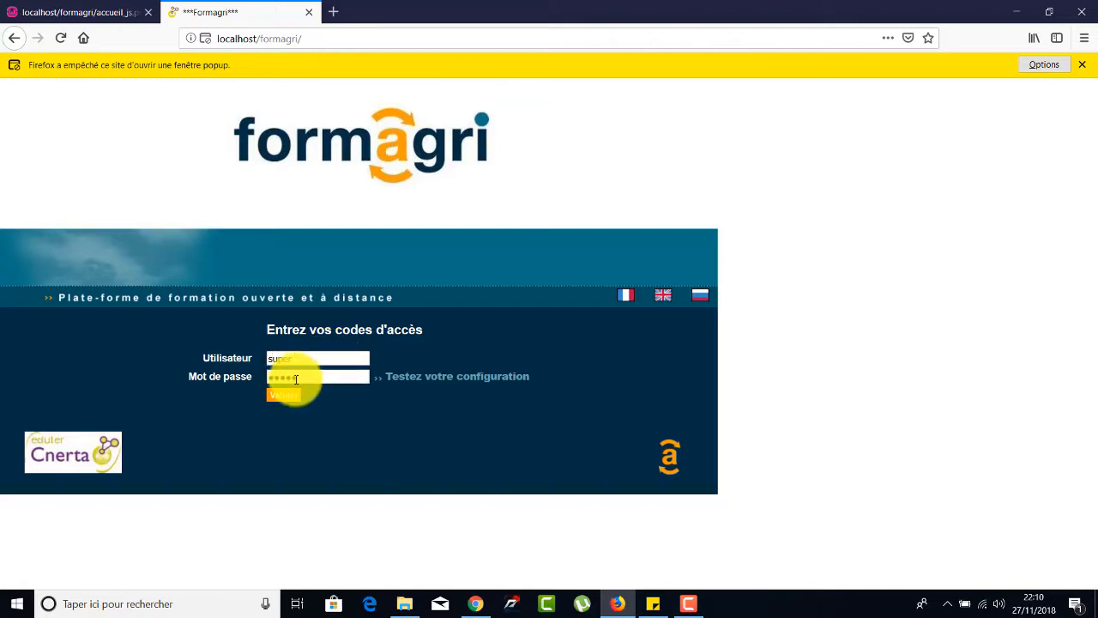
{"action": "key", "text": "Return"}
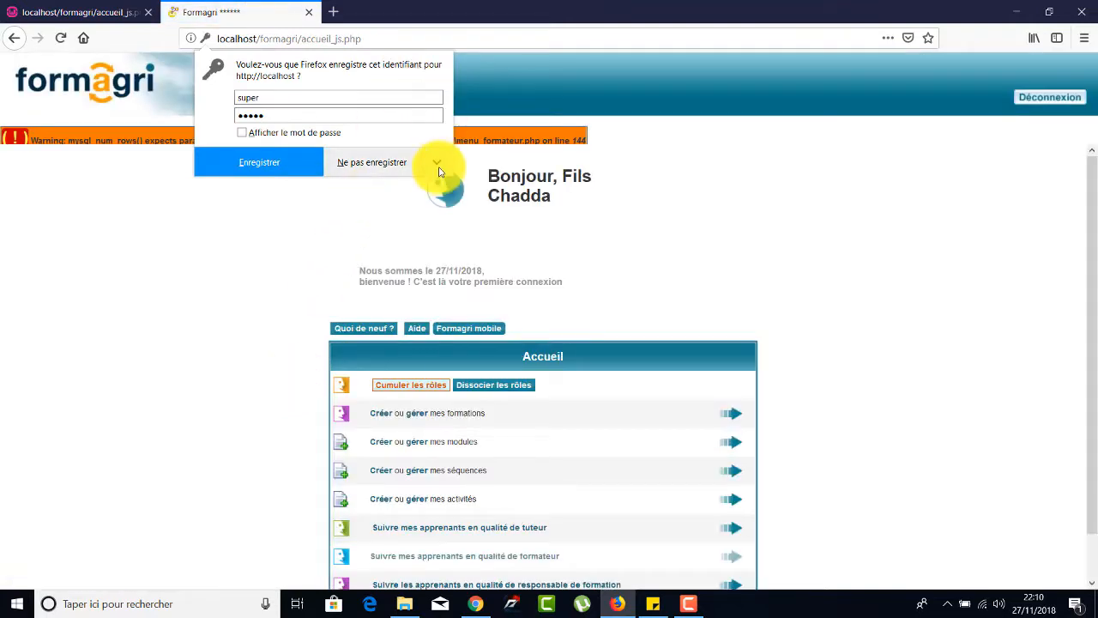
{"action": "left_click", "coordinate": [750, 174]}
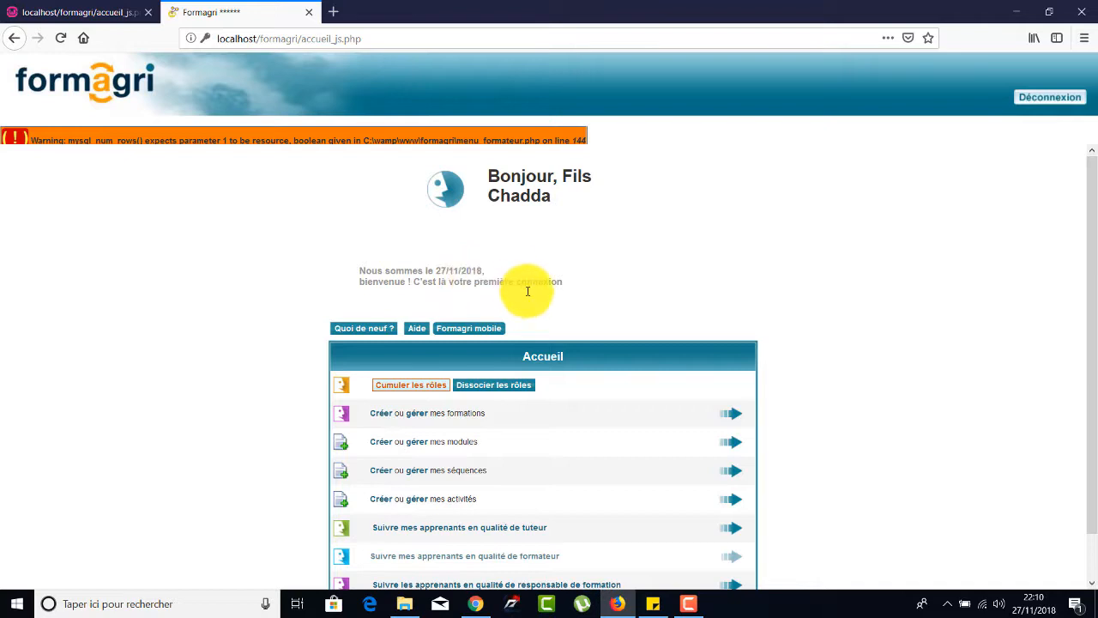
Open the management of formations from the home page, view the modules page, and return to the formations list.
{"action": "left_click_drag", "start_coordinate": [1092, 257], "coordinate": [1095, 339]}
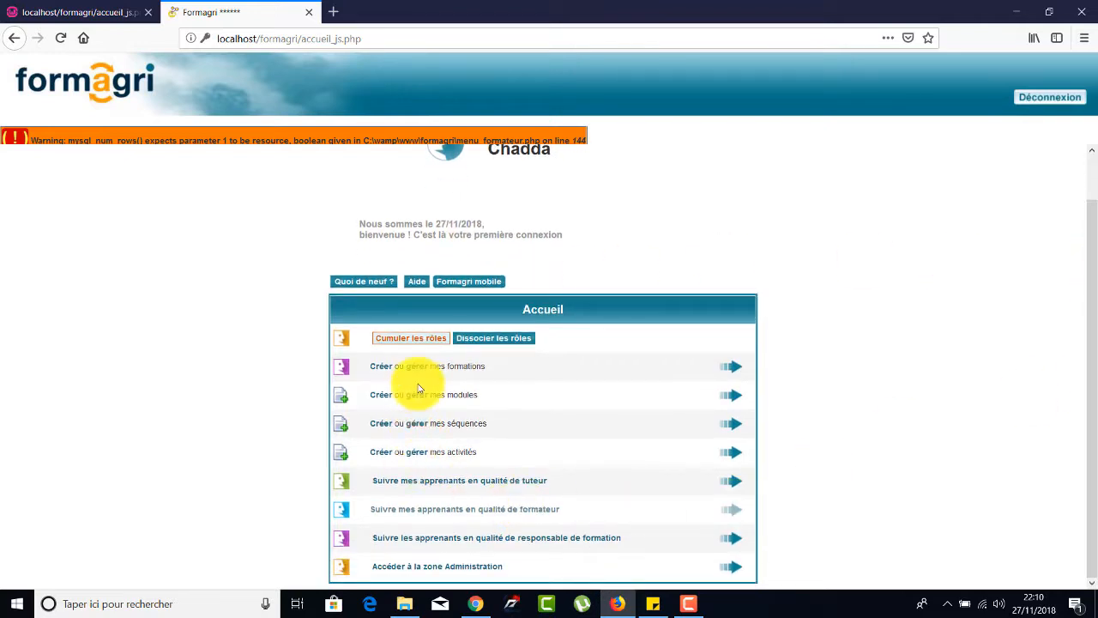
{"action": "left_click", "coordinate": [732, 369]}
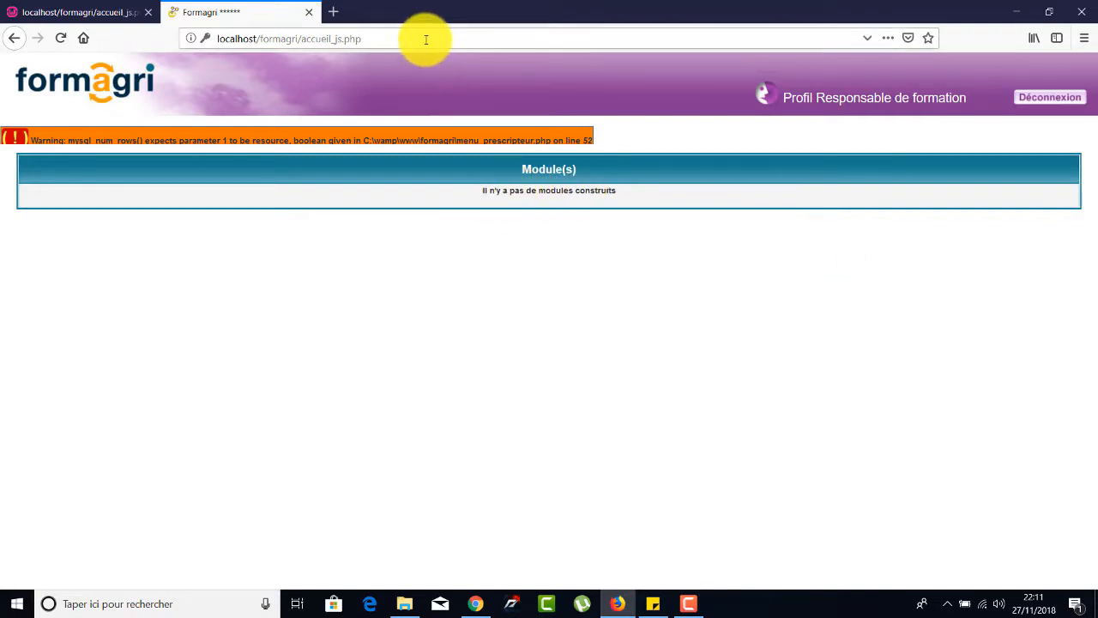
{"action": "left_click", "coordinate": [14, 38]}
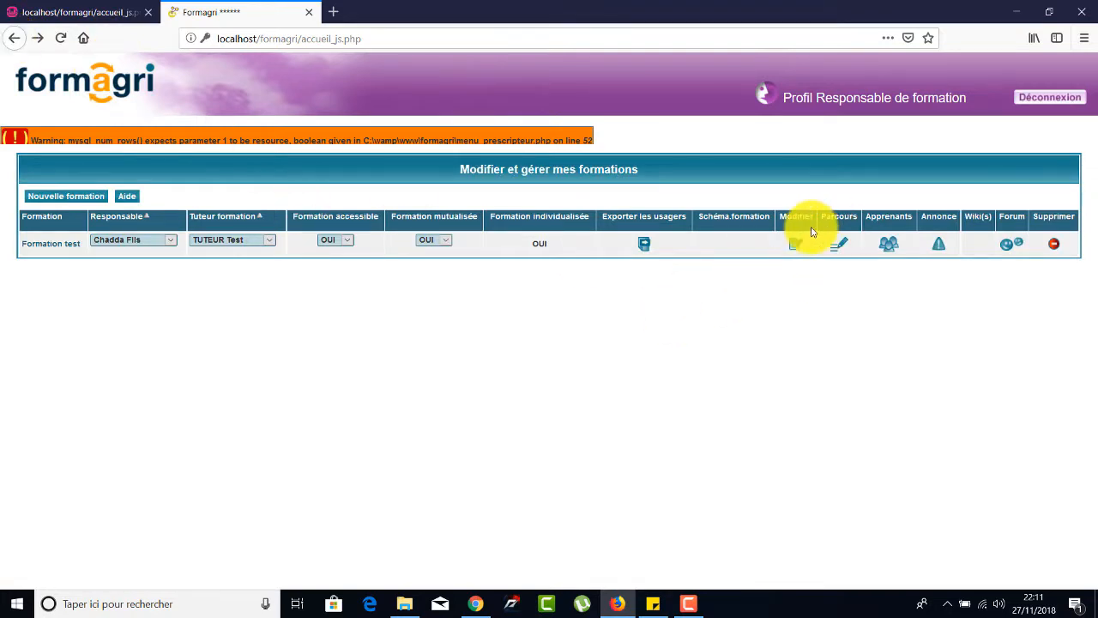
Open Formation test for modification and examine its objectives, description, comment, creation date and the available formation tutors.
{"action": "left_click", "coordinate": [793, 247]}
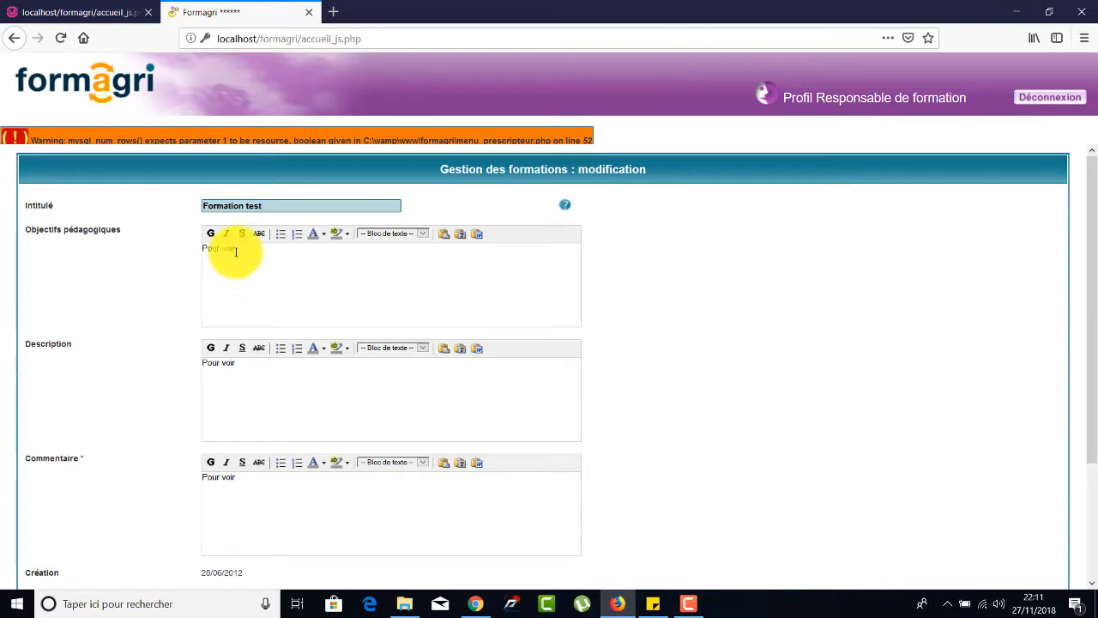
{"action": "left_click_drag", "start_coordinate": [26, 230], "coordinate": [122, 244]}
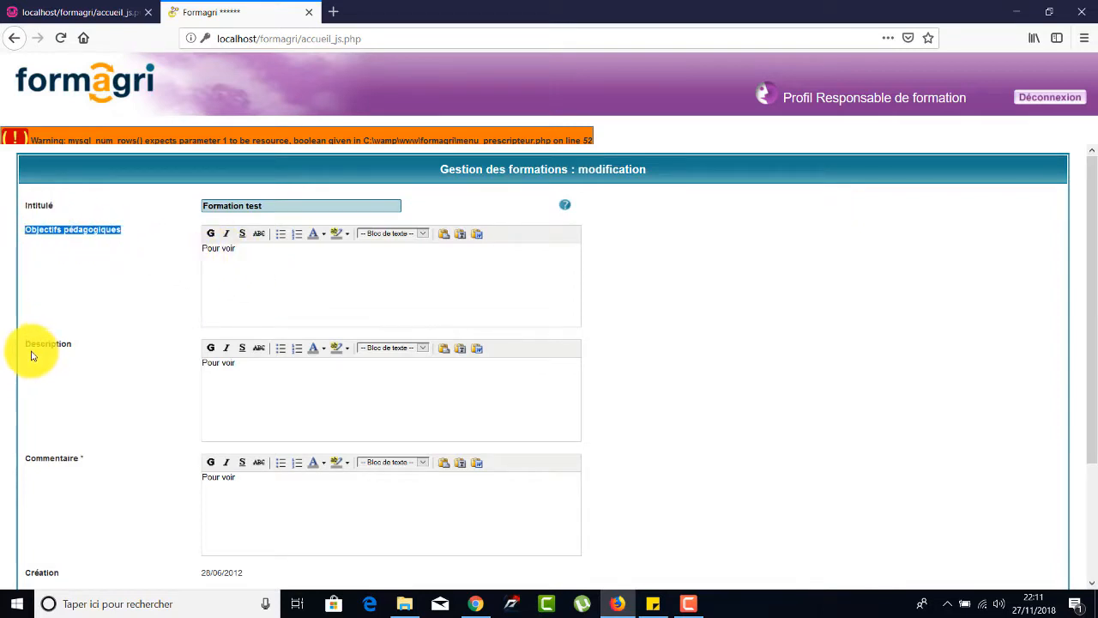
{"action": "left_click_drag", "start_coordinate": [27, 344], "coordinate": [74, 348]}
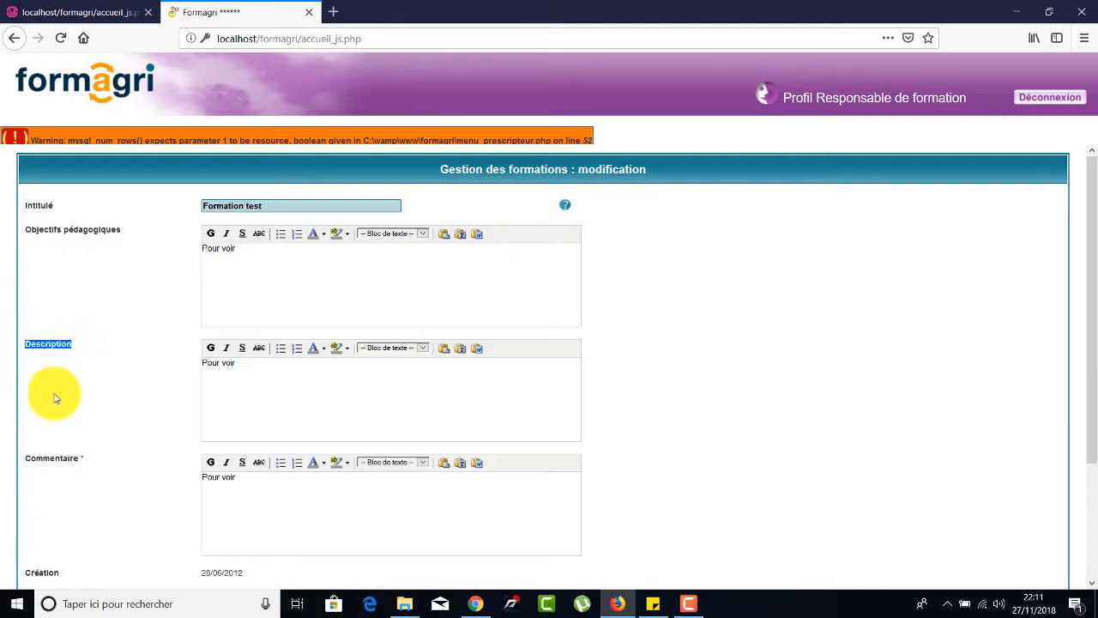
{"action": "left_click_drag", "start_coordinate": [27, 457], "coordinate": [105, 456]}
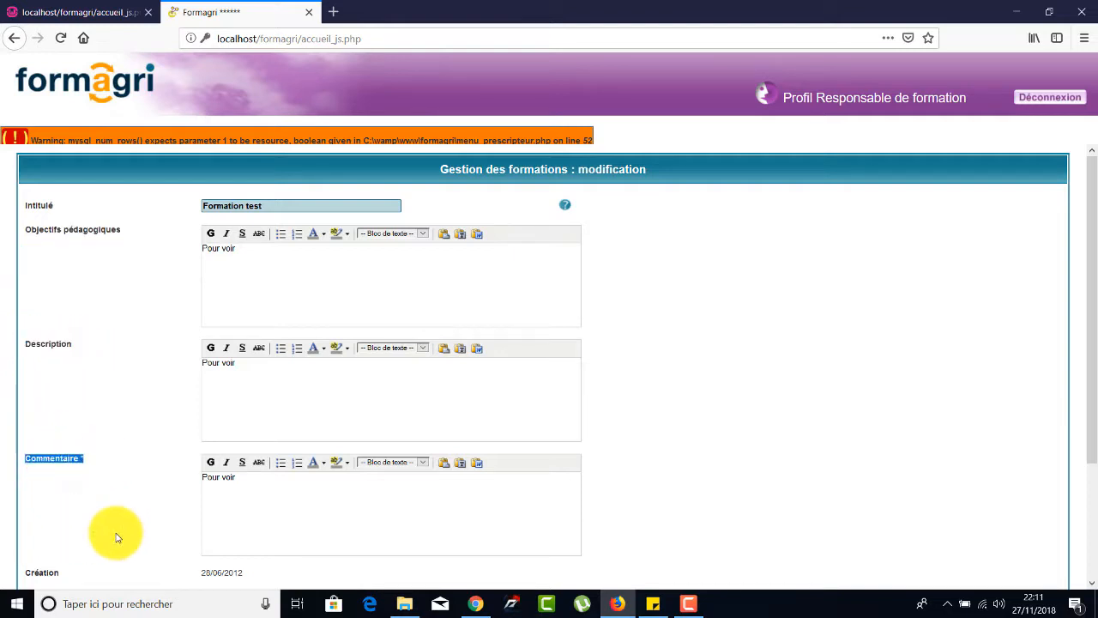
{"action": "left_click_drag", "start_coordinate": [1096, 352], "coordinate": [1081, 461]}
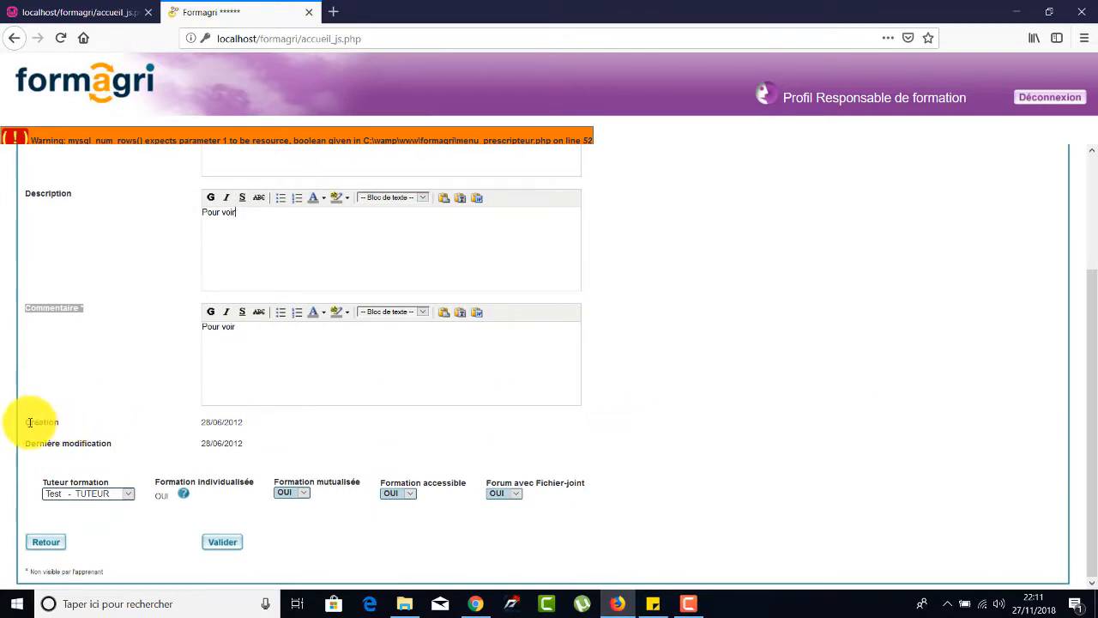
{"action": "left_click_drag", "start_coordinate": [28, 421], "coordinate": [91, 432]}
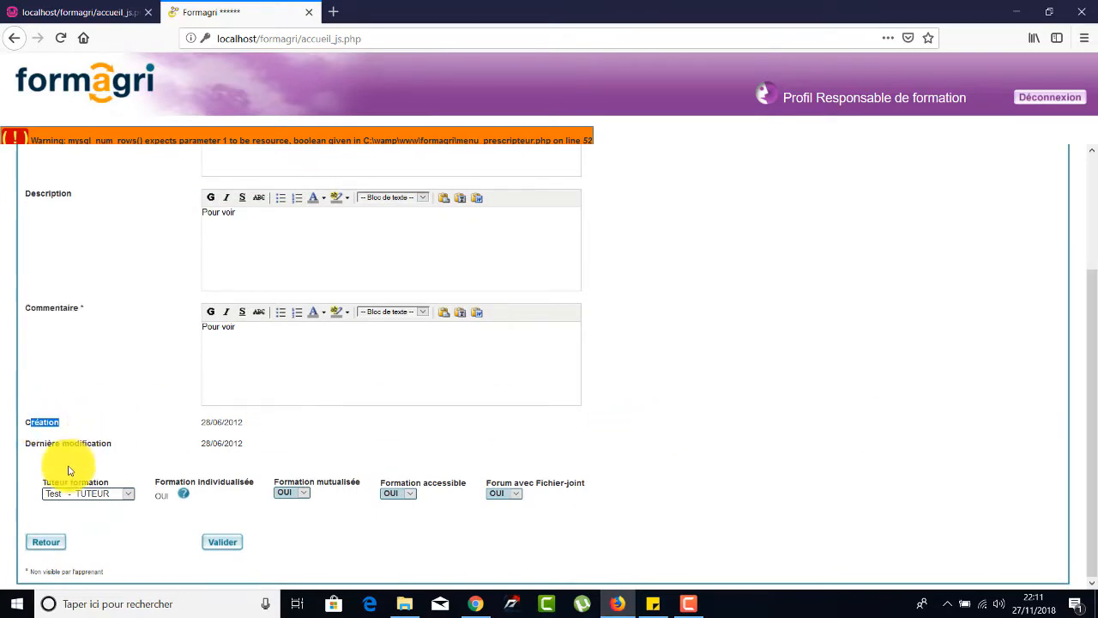
{"action": "left_click", "coordinate": [127, 494]}
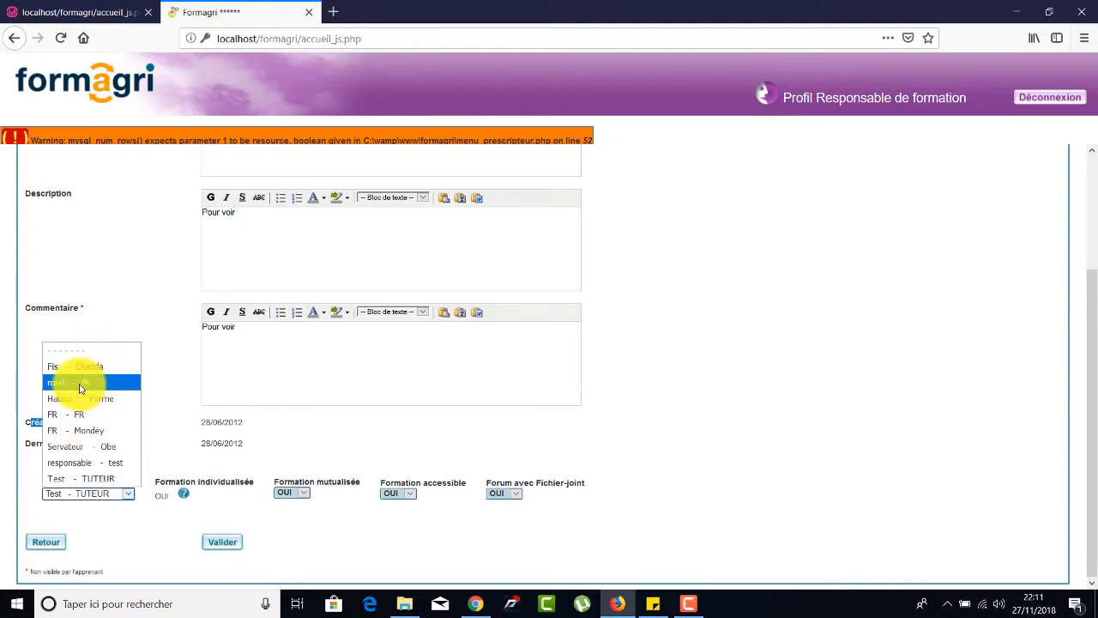
{"action": "left_click", "coordinate": [309, 540]}
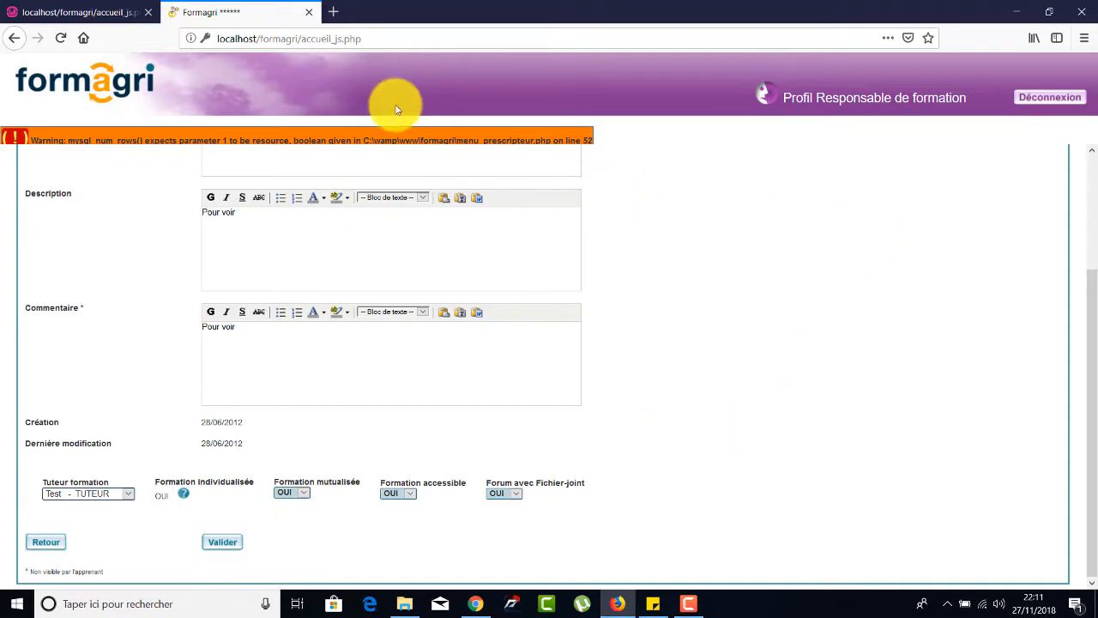
Return to the Formagri home page by reloading its address and look over the Accueil options.
{"action": "left_click", "coordinate": [372, 37]}
{"action": "key", "text": "Return"}
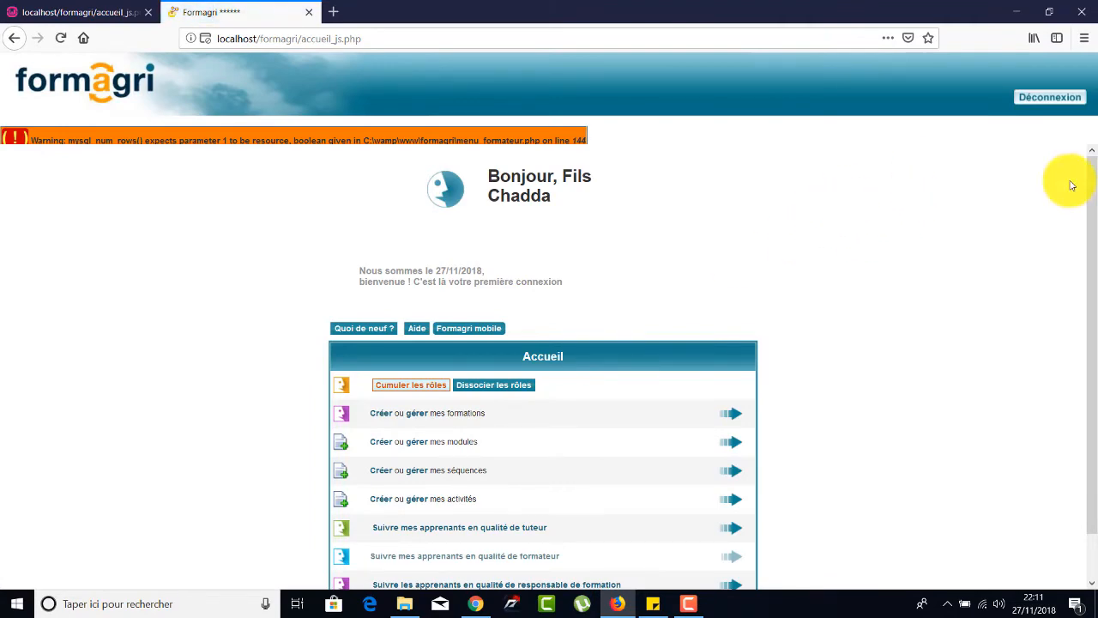
{"action": "left_click_drag", "start_coordinate": [1083, 200], "coordinate": [1094, 351]}
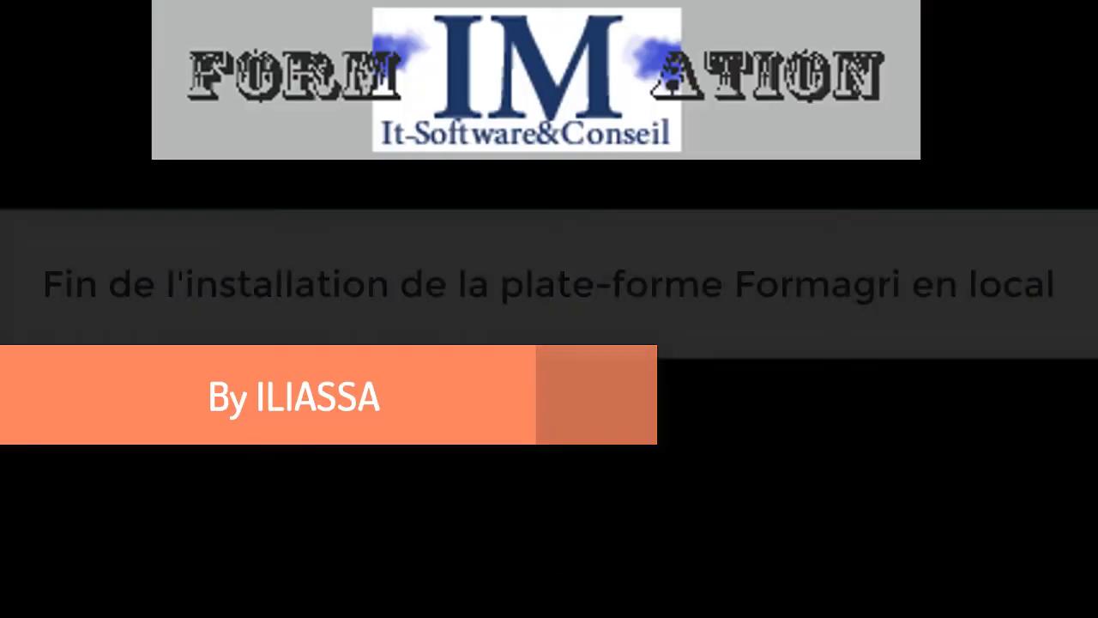